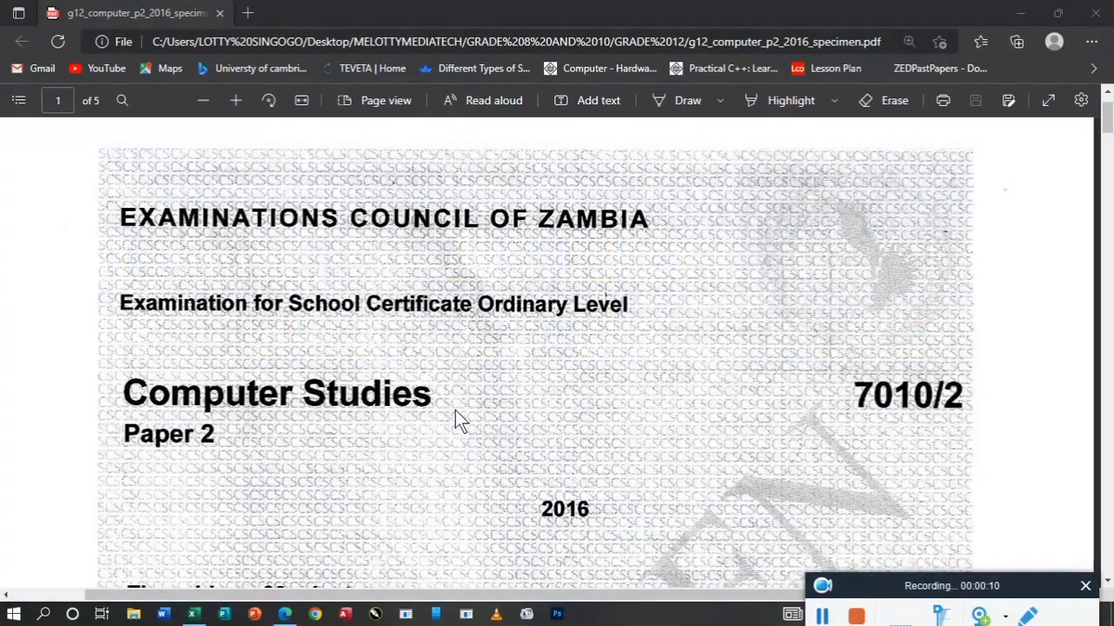
Read the cover page of the exam paper, covering the time allowed, the instructions to candidates and the information notes.
scroll(455, 409, "down", 1)
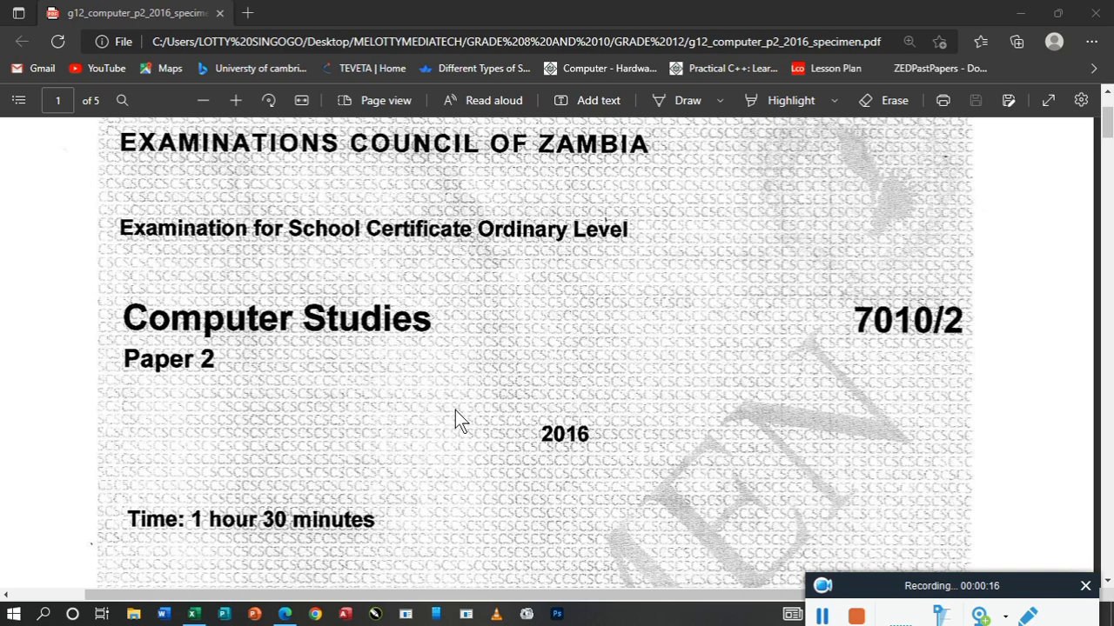
scroll(455, 410, "up", 2)
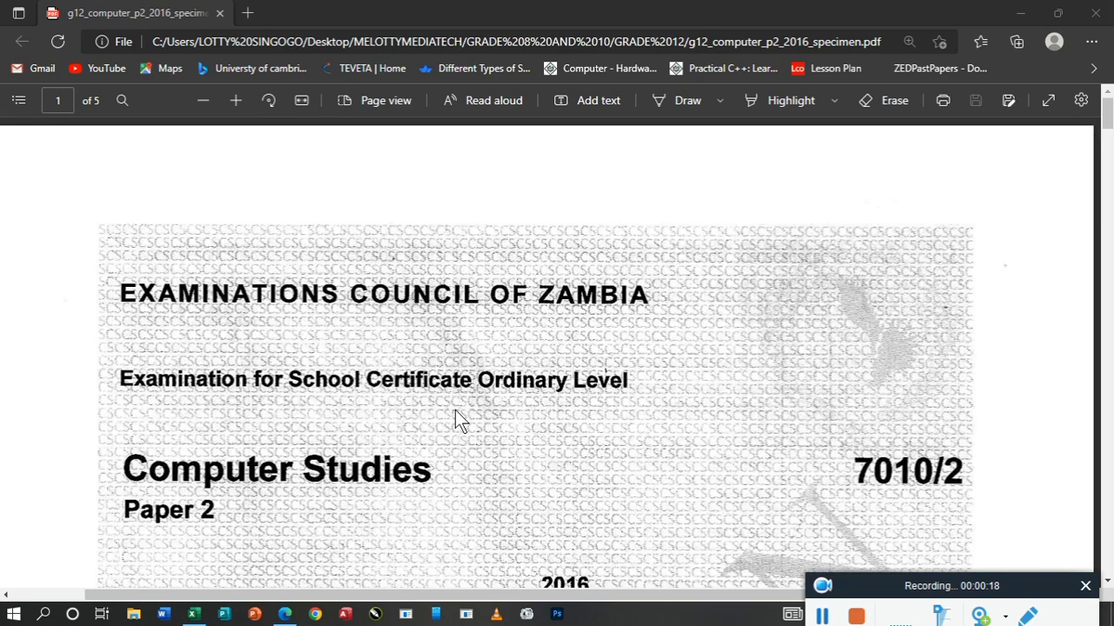
scroll(455, 409, "down", 2)
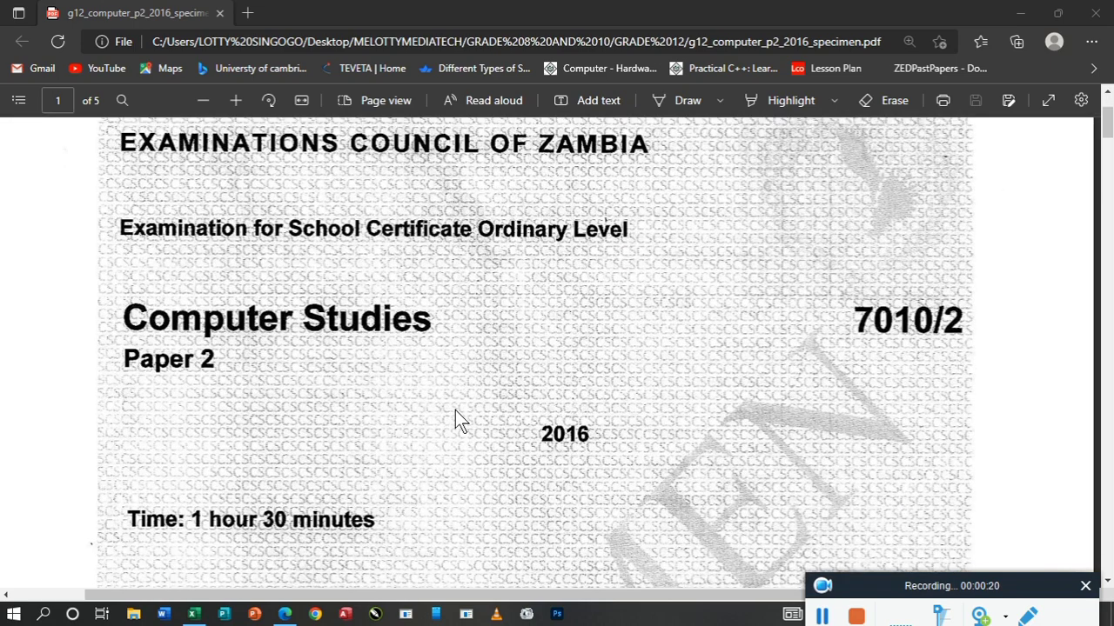
scroll(455, 410, "down", 4)
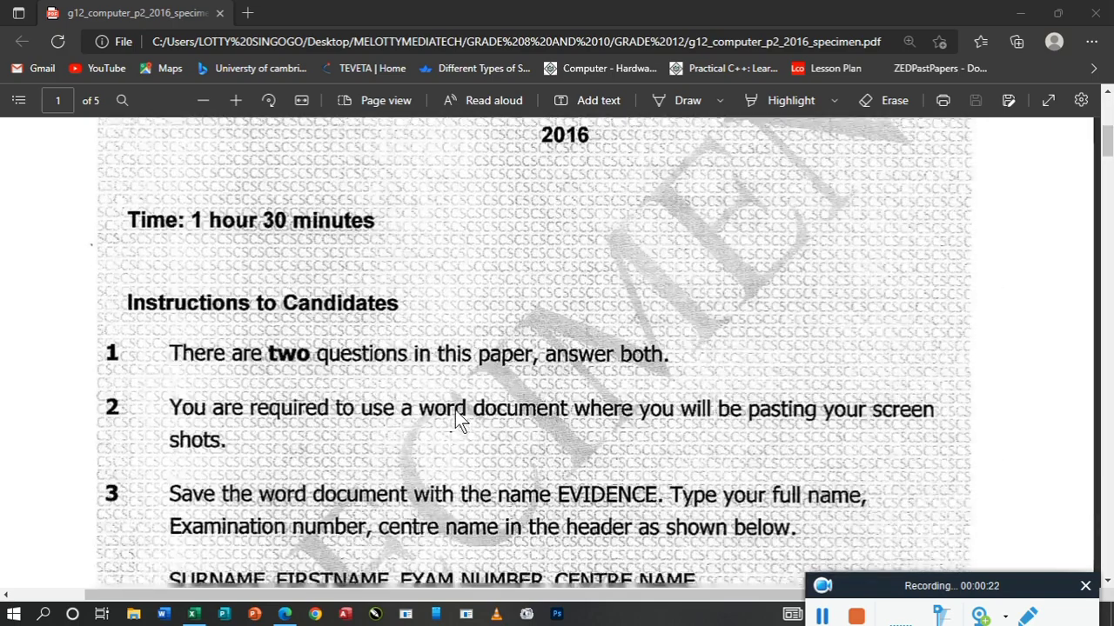
scroll(455, 410, "down", 1)
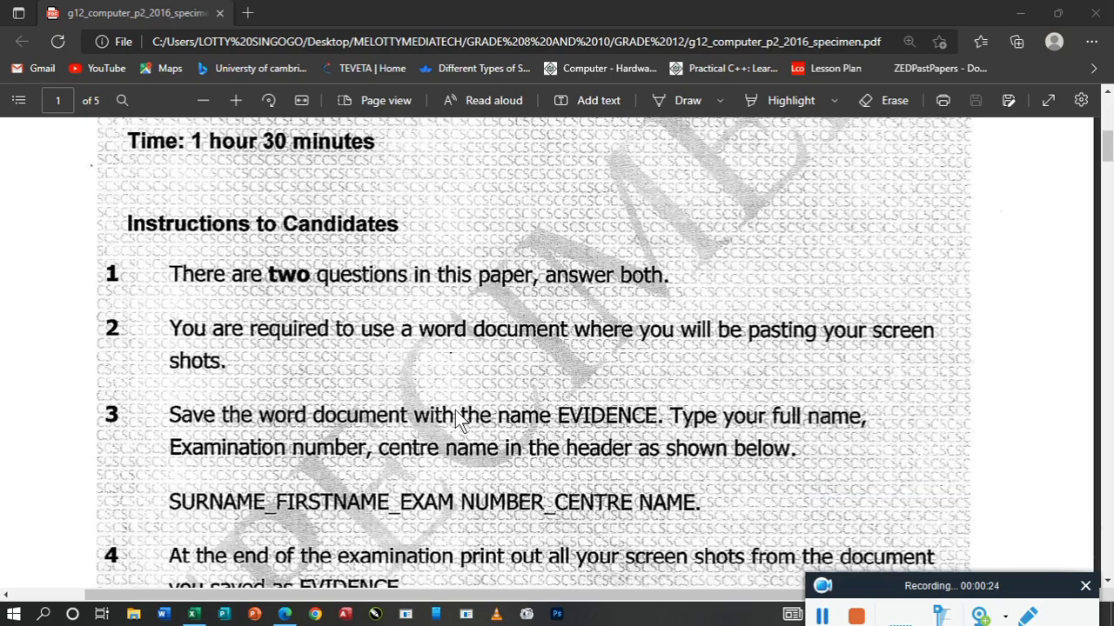
scroll(455, 414, "down", 2)
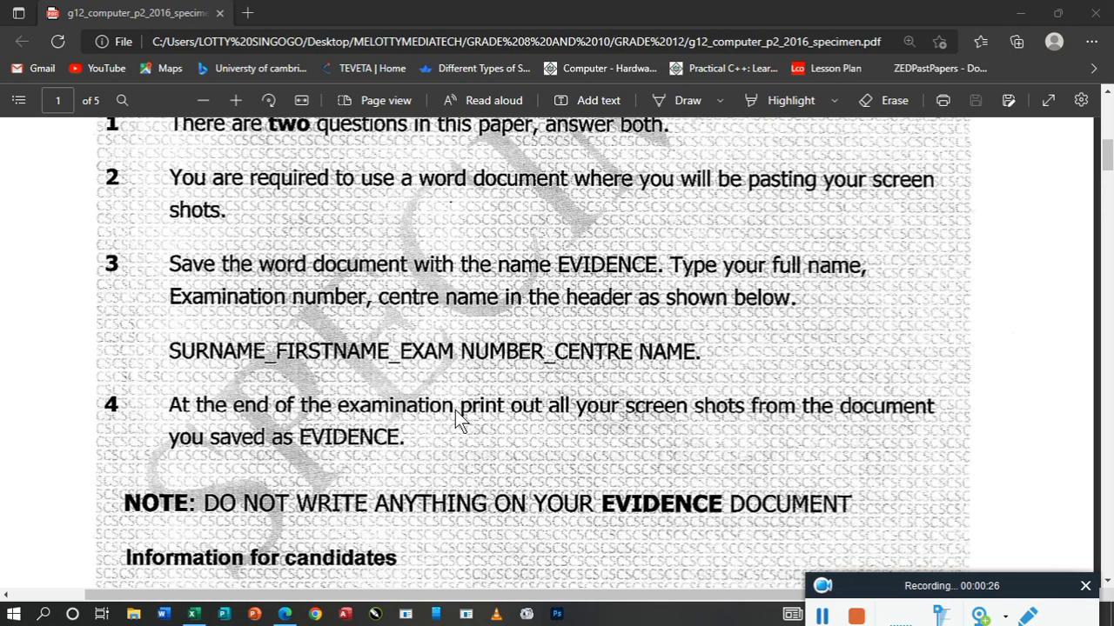
scroll(455, 410, "down", 5)
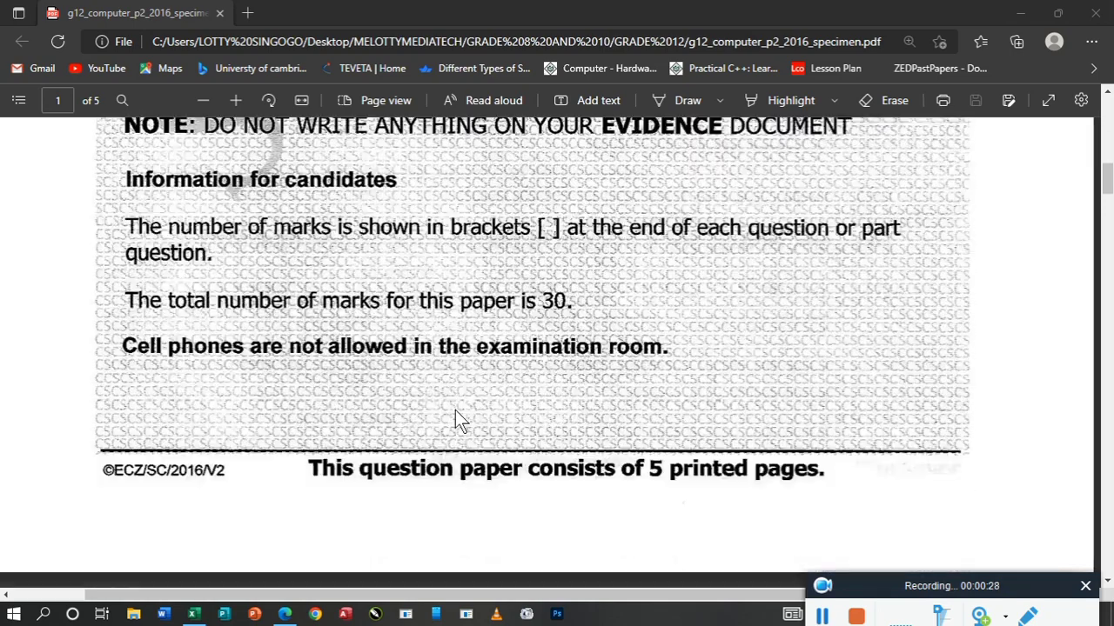
scroll(455, 410, "down", 2)
scroll(455, 410, "up", 1)
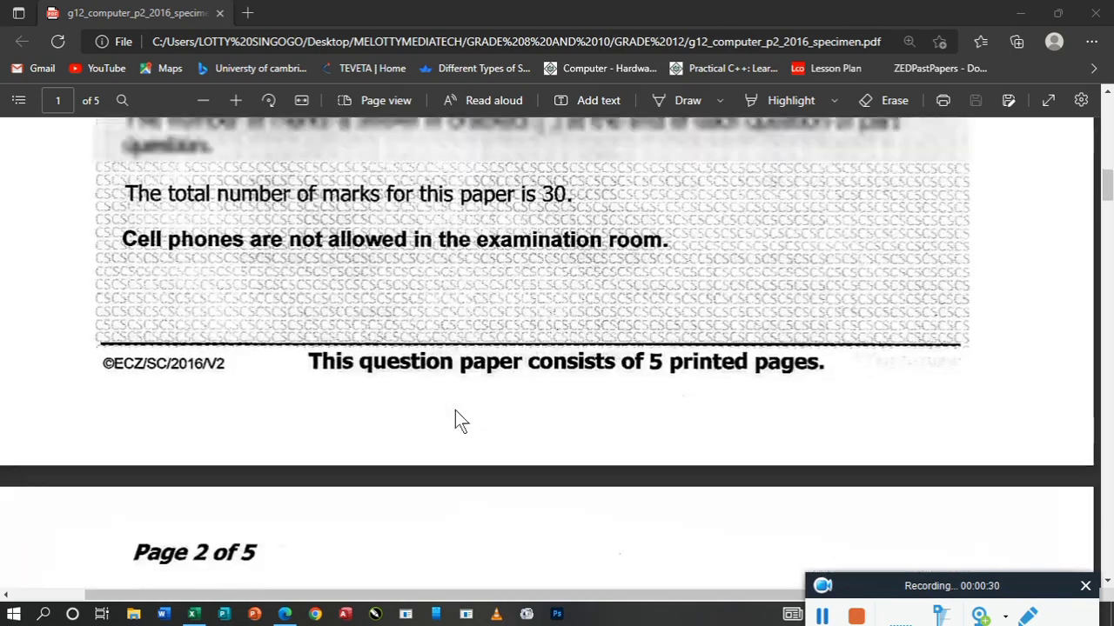
scroll(455, 410, "up", 2)
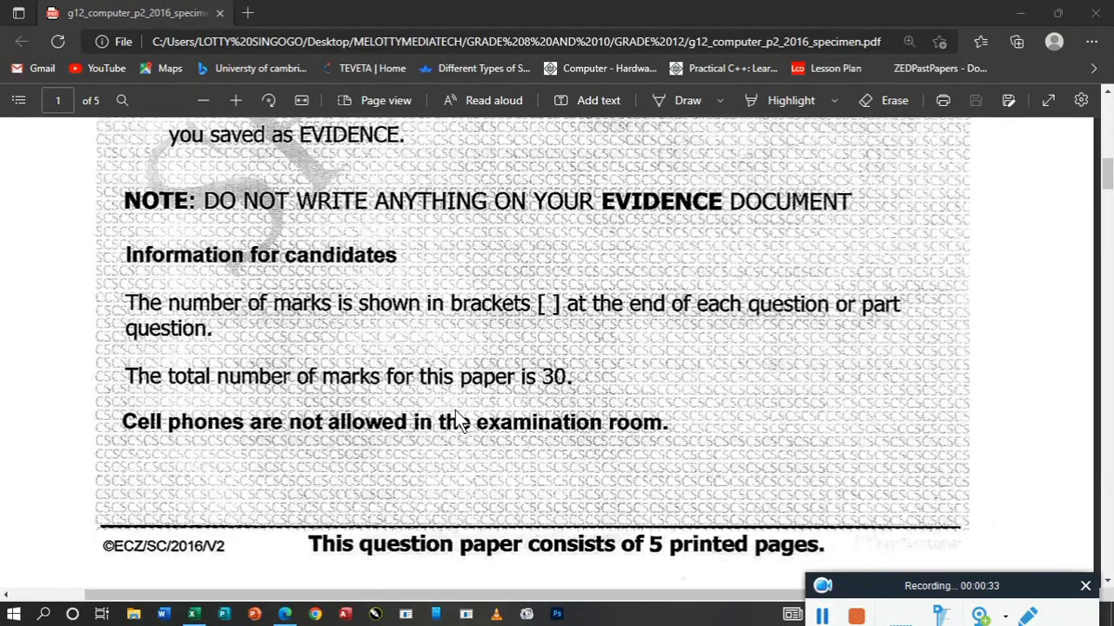
scroll(455, 410, "down", 2)
Examine the student results table in question 1(a) on page 2 of the exam paper.
scroll(455, 410, "down", 2)
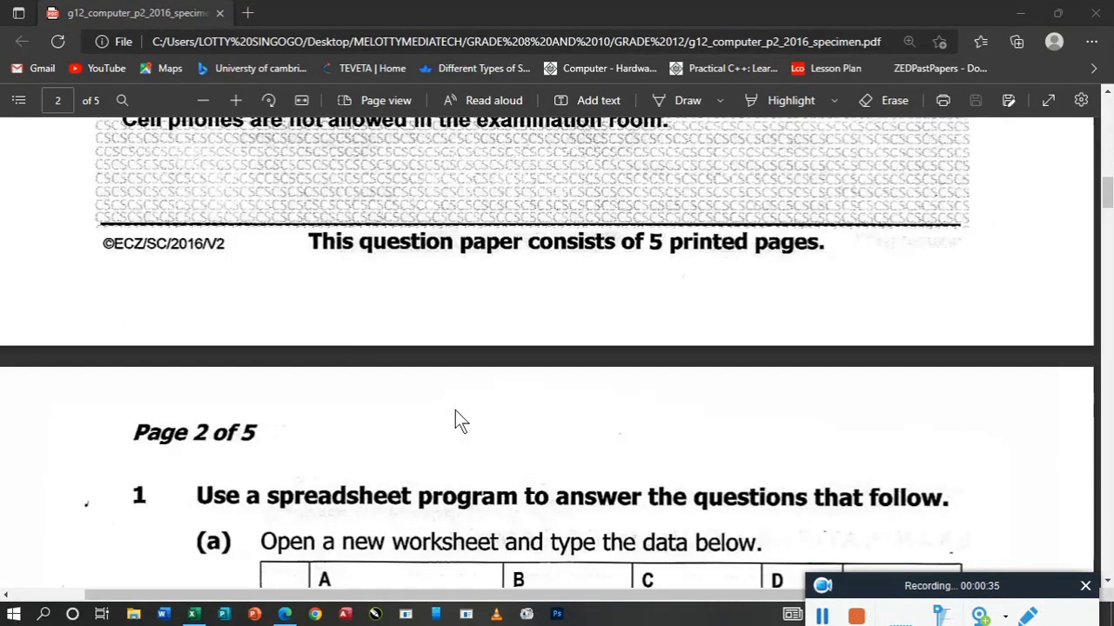
scroll(455, 410, "down", 3)
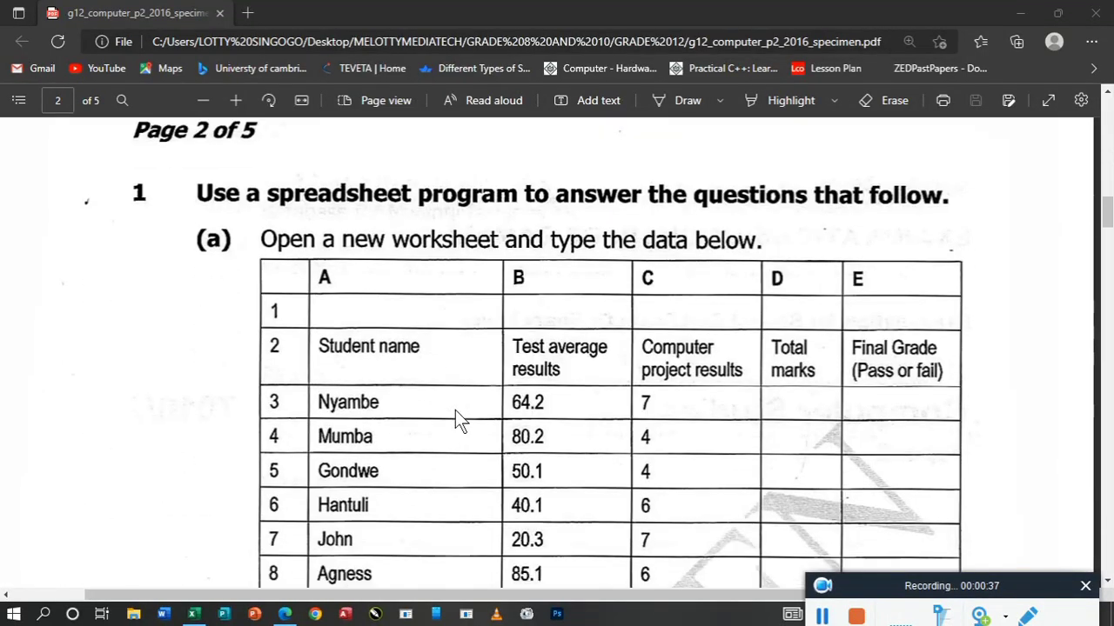
scroll(455, 410, "down", 1)
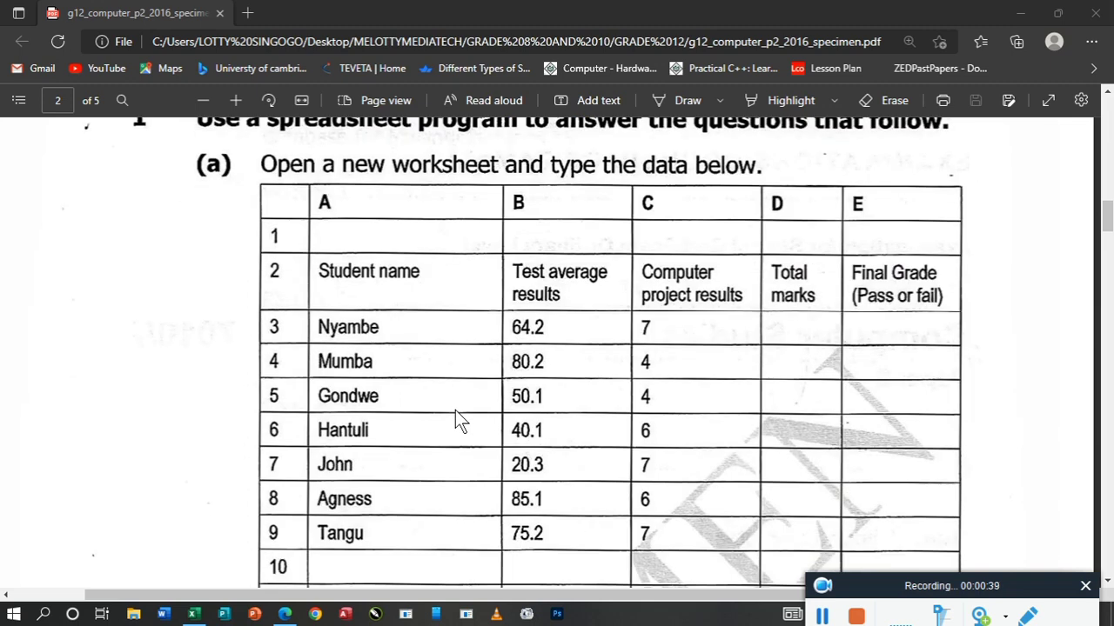
scroll(455, 410, "up", 1)
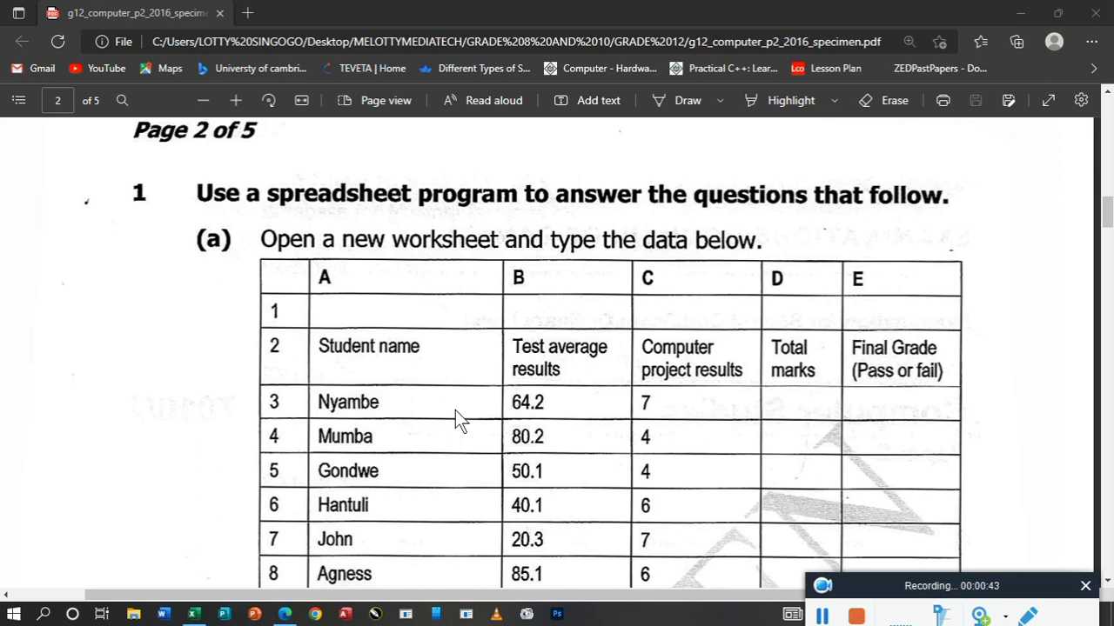
scroll(455, 410, "down", 1)
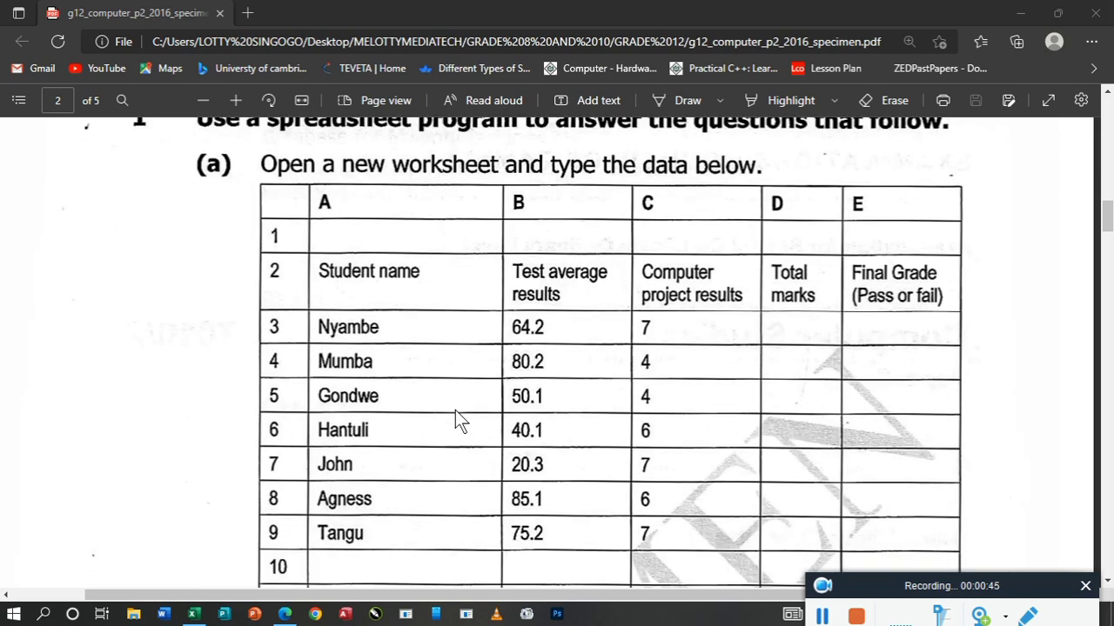
scroll(455, 410, "up", 1)
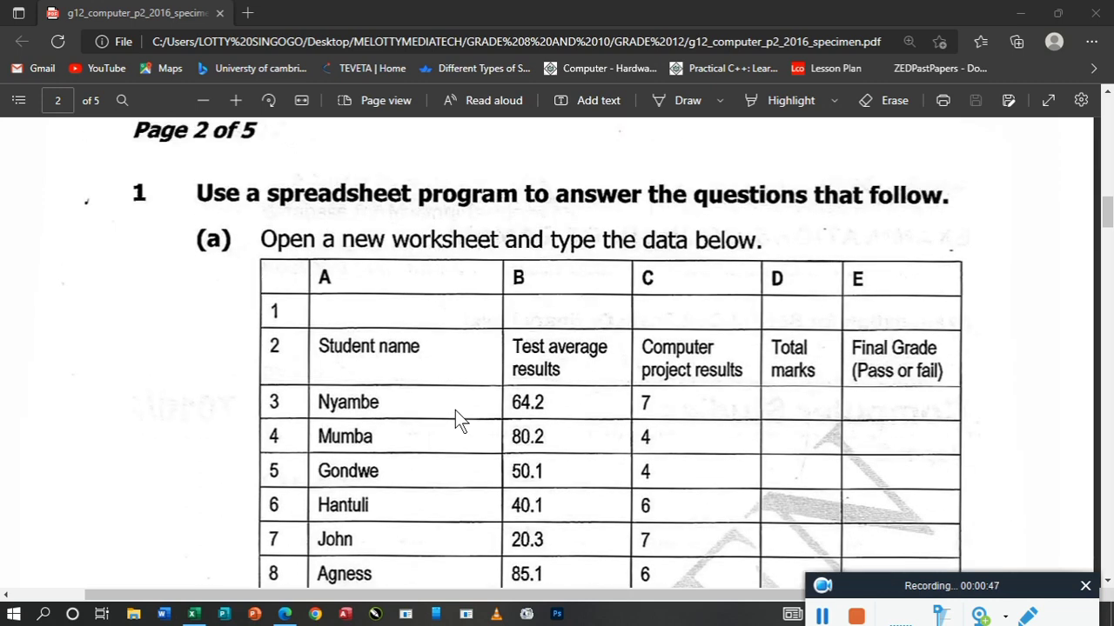
scroll(455, 410, "down", 1)
scroll(455, 410, "down", 4)
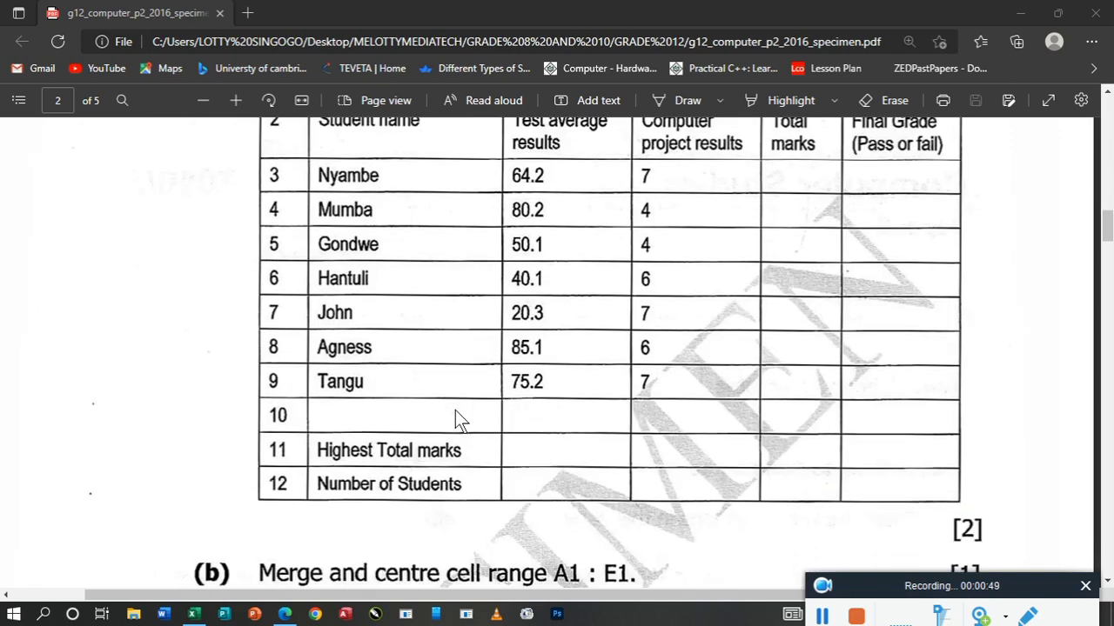
Read through question 1 parts (b) to (i) and return to the data table in part (a).
scroll(455, 410, "down", 3)
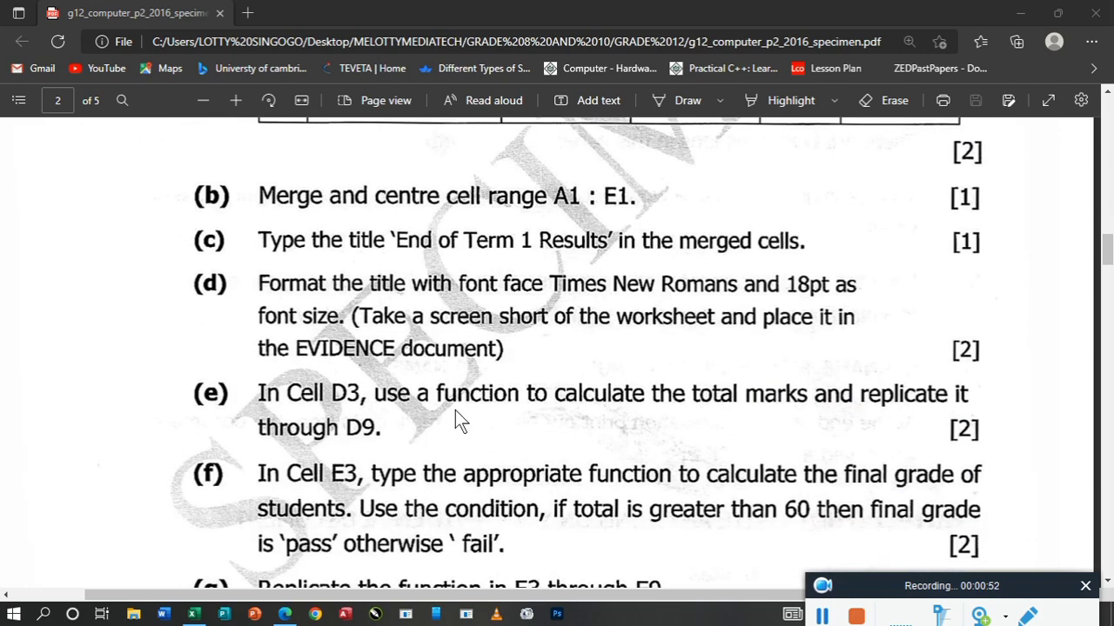
scroll(455, 410, "down", 1)
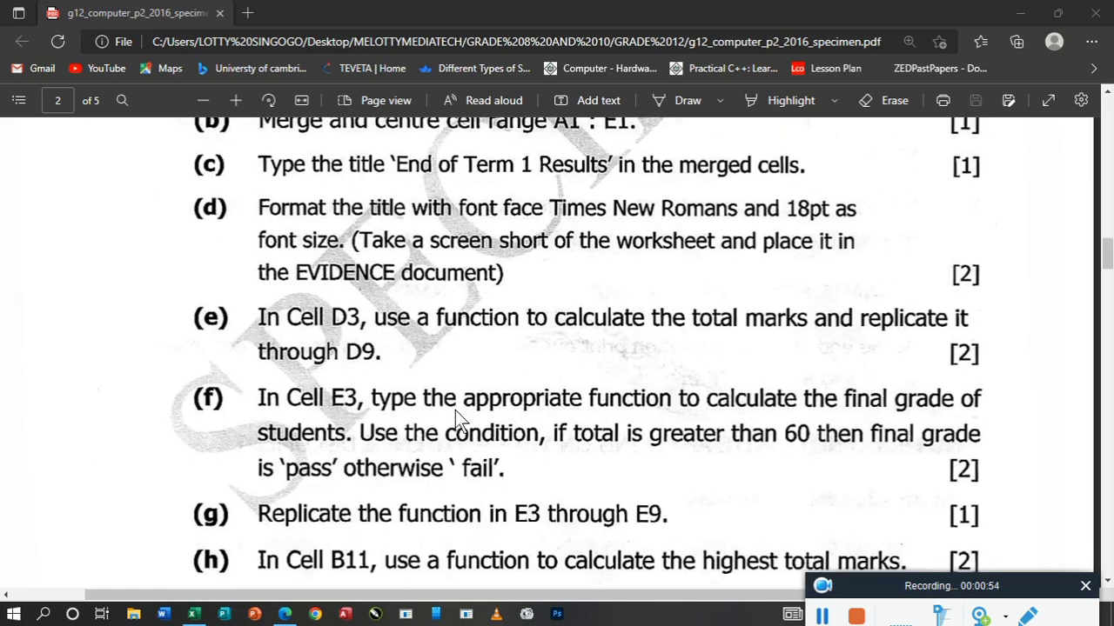
scroll(455, 409, "down", 1)
scroll(455, 410, "down", 1)
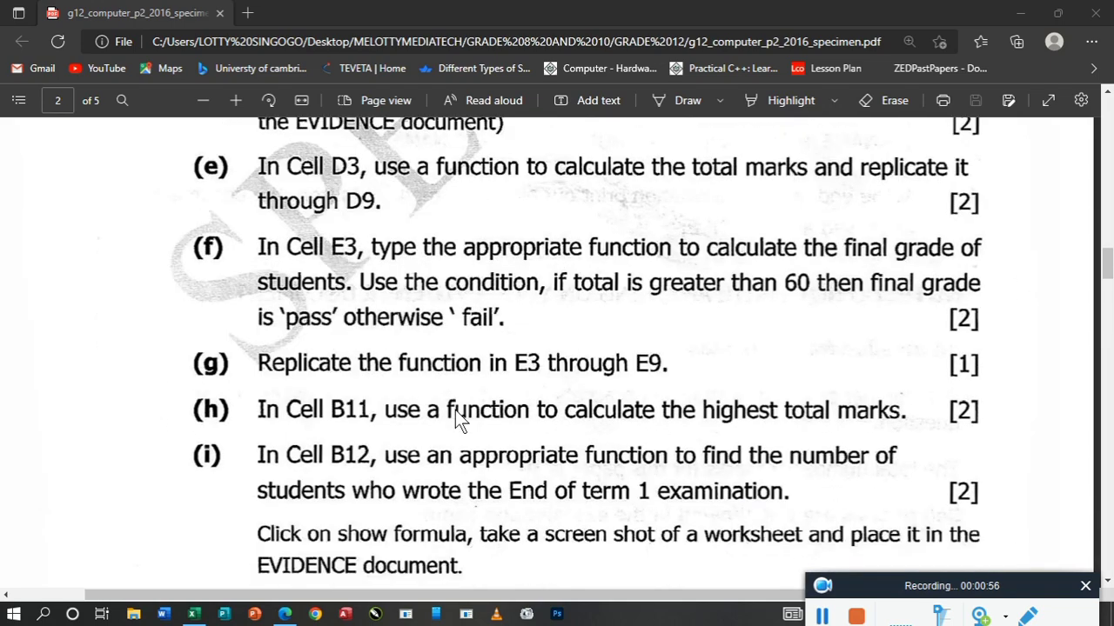
scroll(455, 422, "down", 1)
scroll(455, 410, "down", 1)
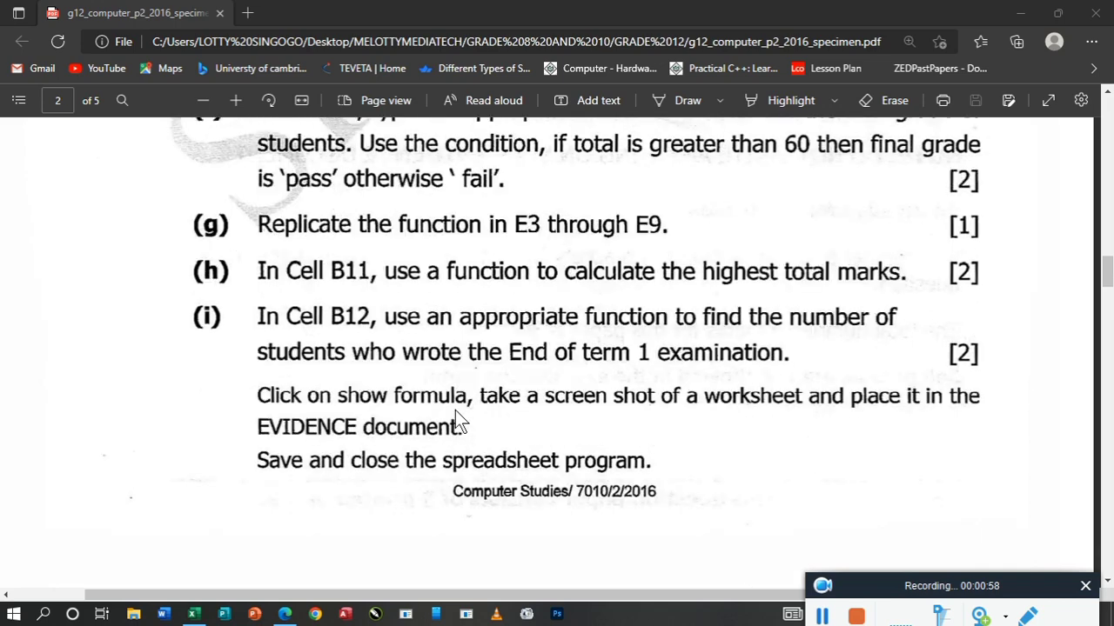
scroll(455, 410, "up", 5)
scroll(455, 410, "up", 8)
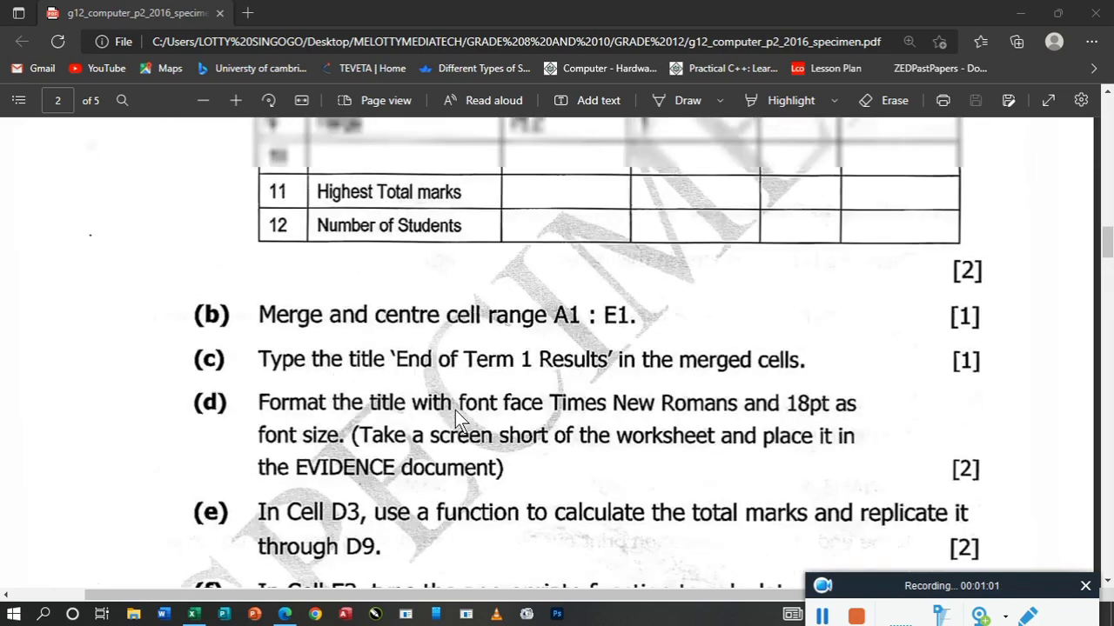
scroll(455, 410, "up", 1)
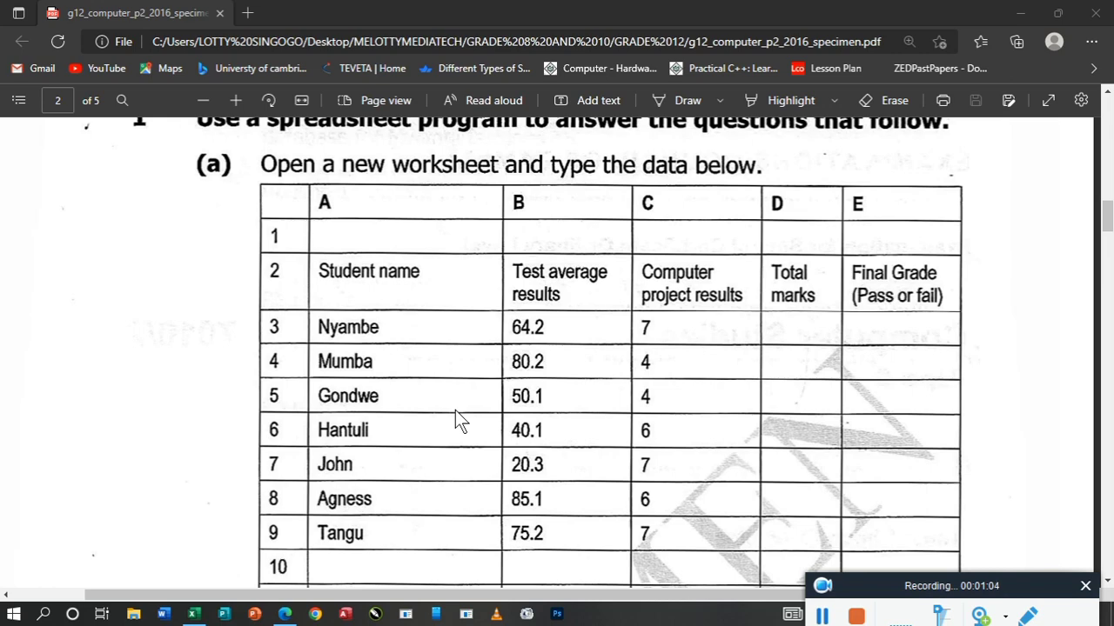
Switch to the ECZ REVISION workbook in Excel and fit column B's width to its contents.
left_click(197, 616)
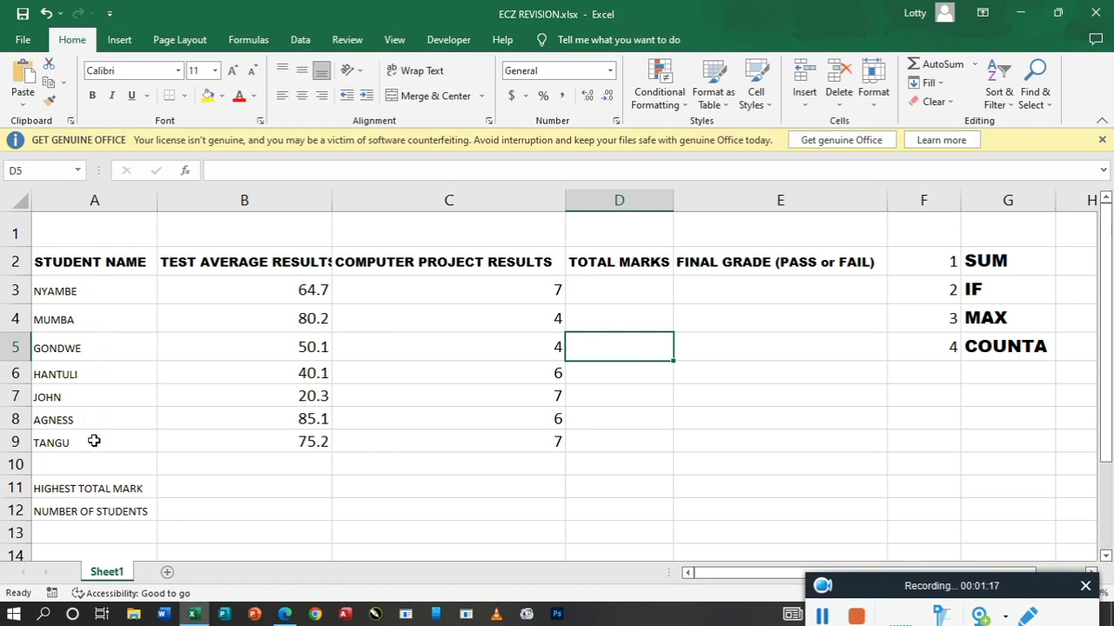
double_click(331, 199)
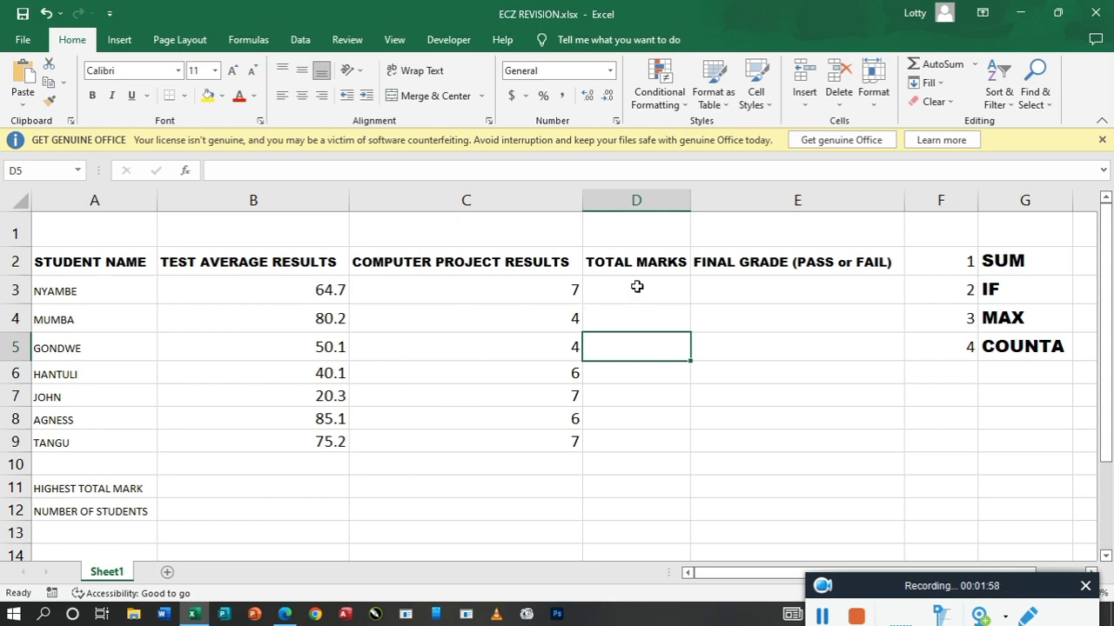
Consult part (b) of the exam paper in the browser, and merge and centre cells A1:E1 in the Excel worksheet.
left_click(290, 617)
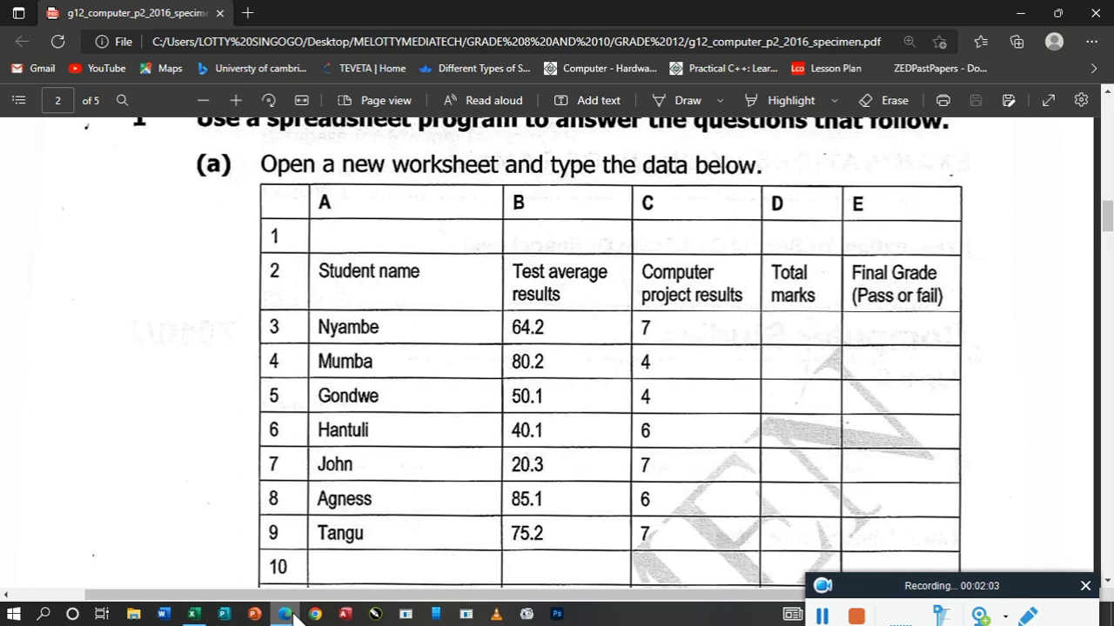
scroll(386, 487, "down", 5)
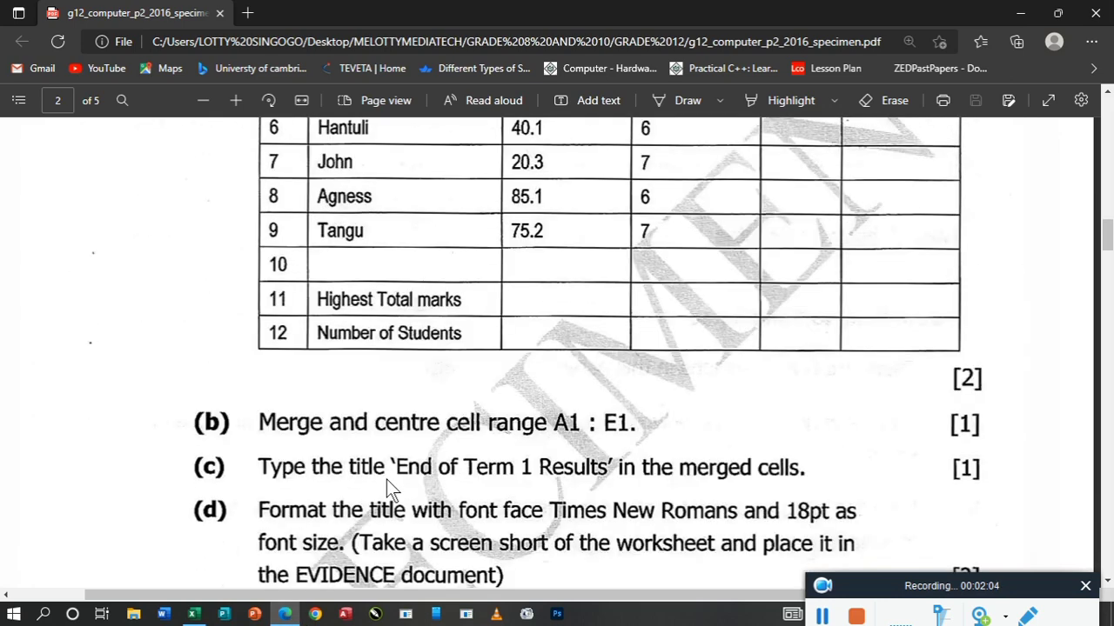
scroll(265, 432, "up", 1)
scroll(296, 439, "down", 1)
scroll(544, 434, "down", 1)
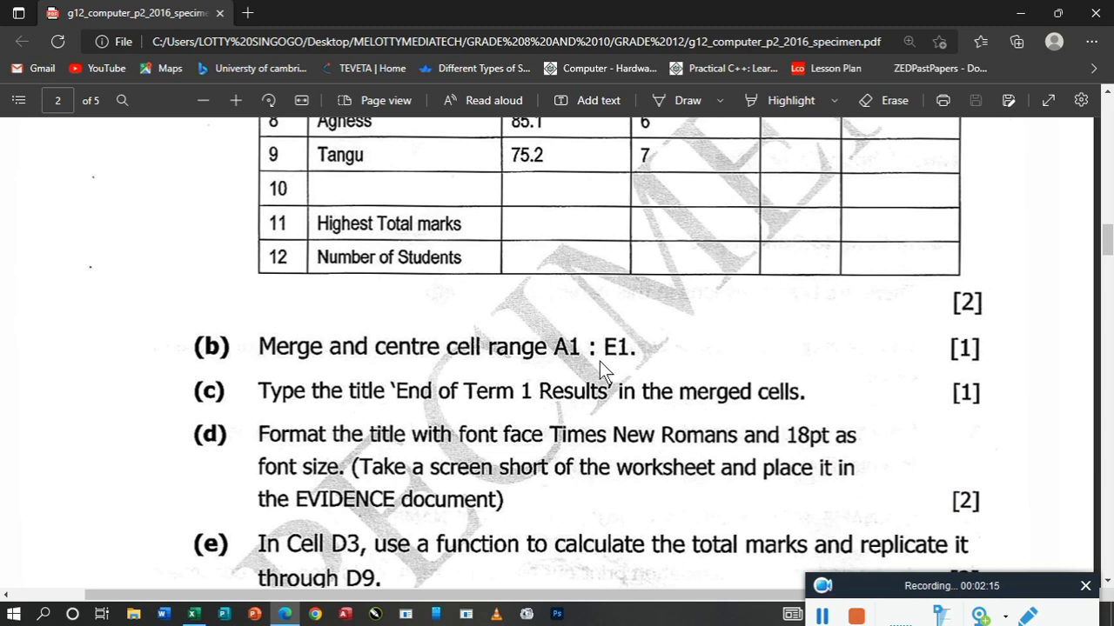
scroll(600, 366, "up", 2)
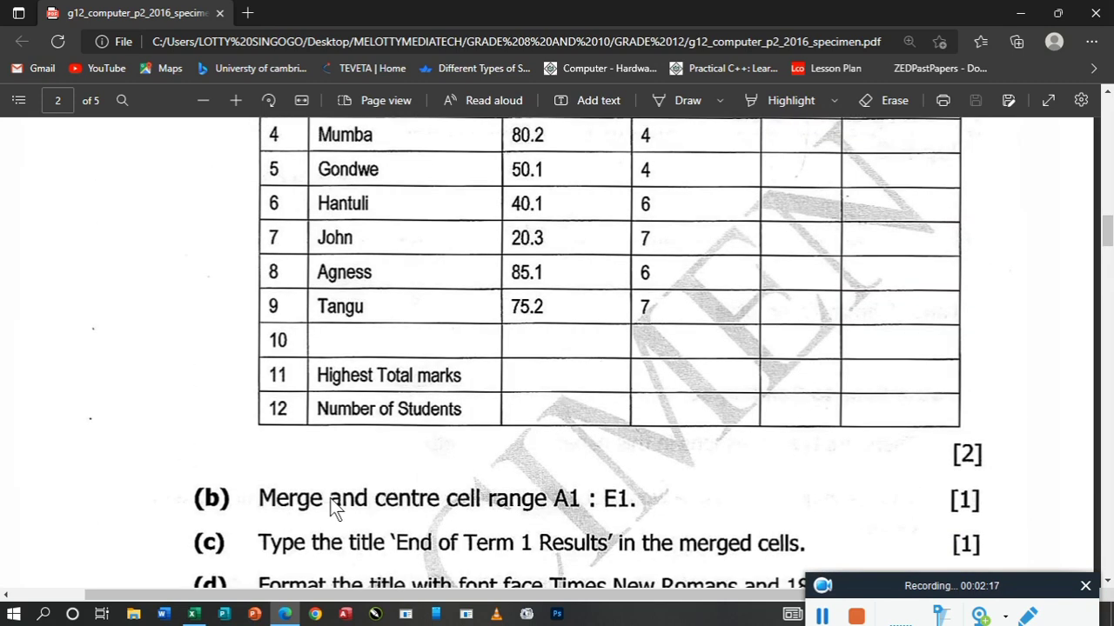
scroll(435, 504, "up", 1)
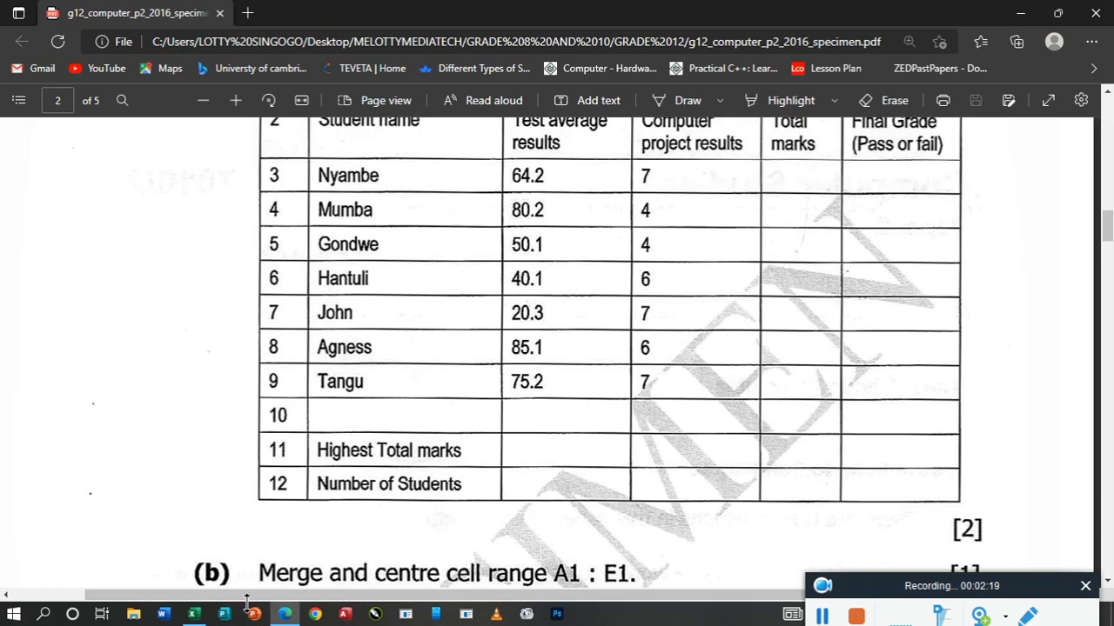
key("alt+Tab")
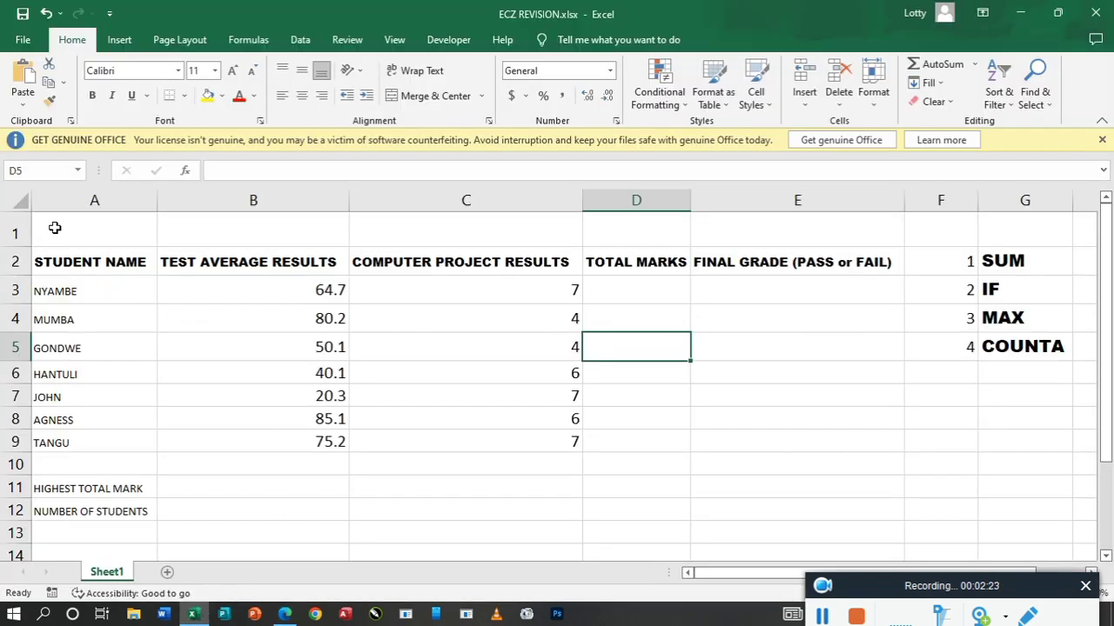
left_click_drag(54, 228, 788, 248)
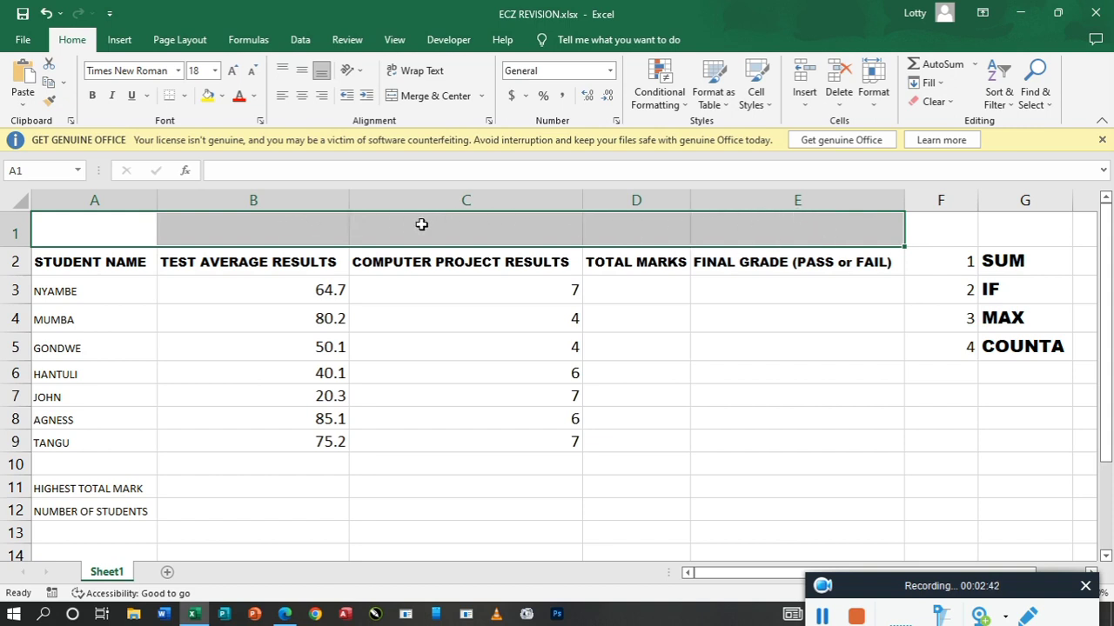
left_click(412, 102)
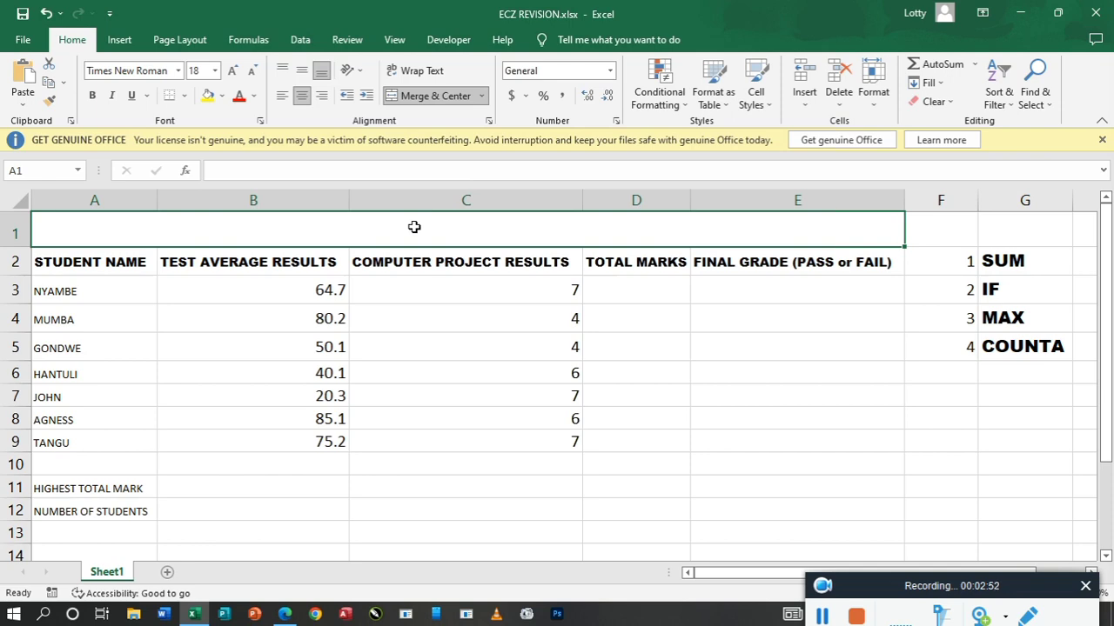
Consult part (c) of the exam paper in the browser, and enter the title END OF TERM 1 RESULTS in Excel's merged cells A1:E1.
left_click(285, 614)
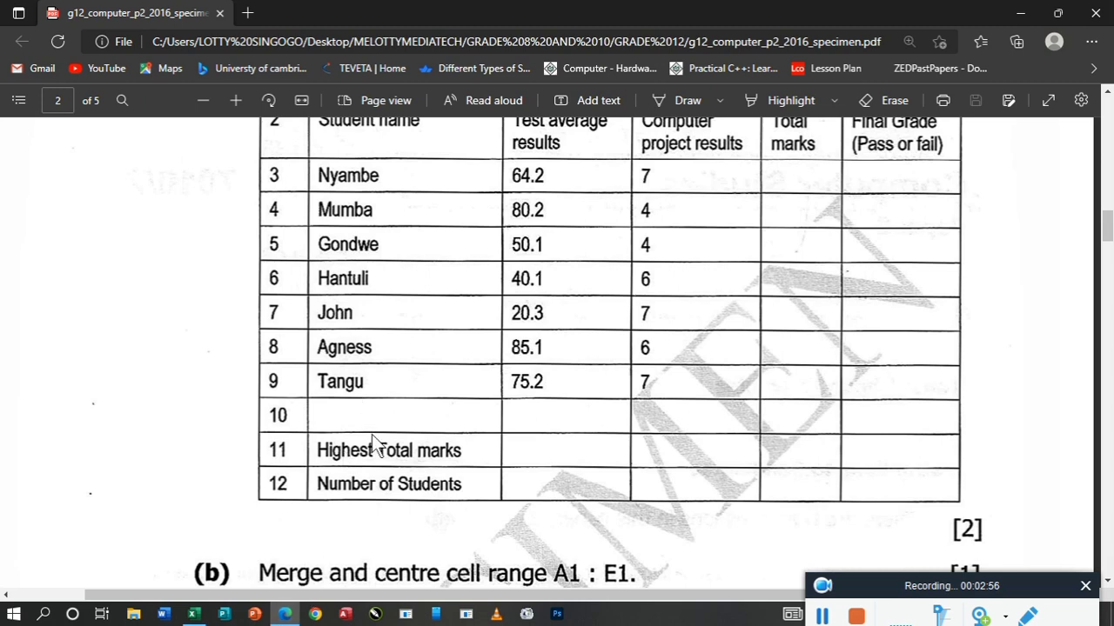
scroll(383, 448, "down", 3)
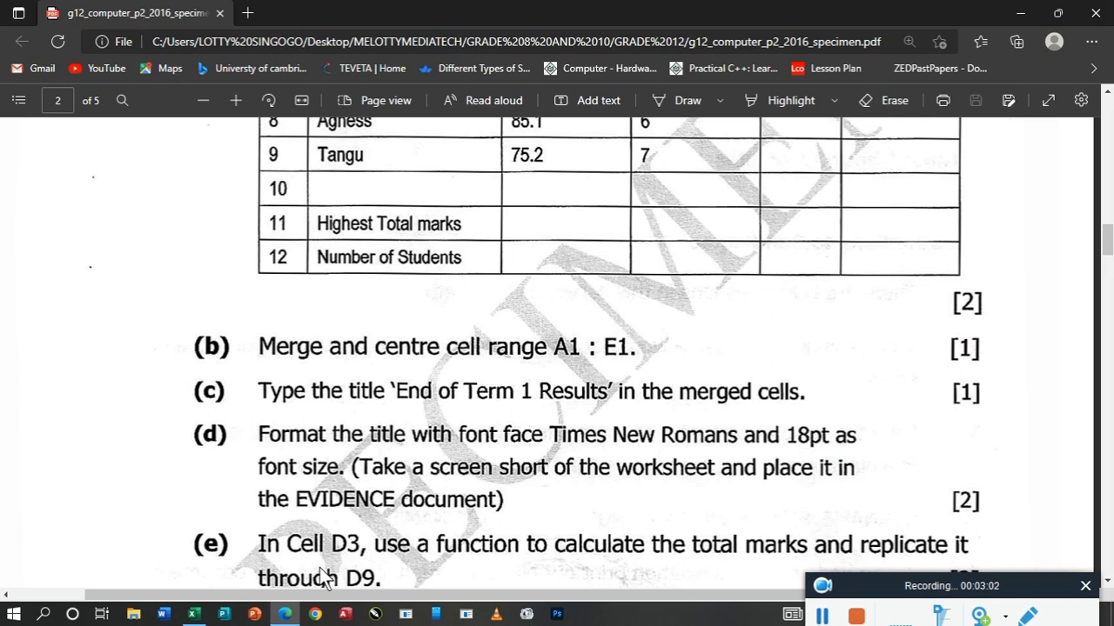
left_click(288, 616)
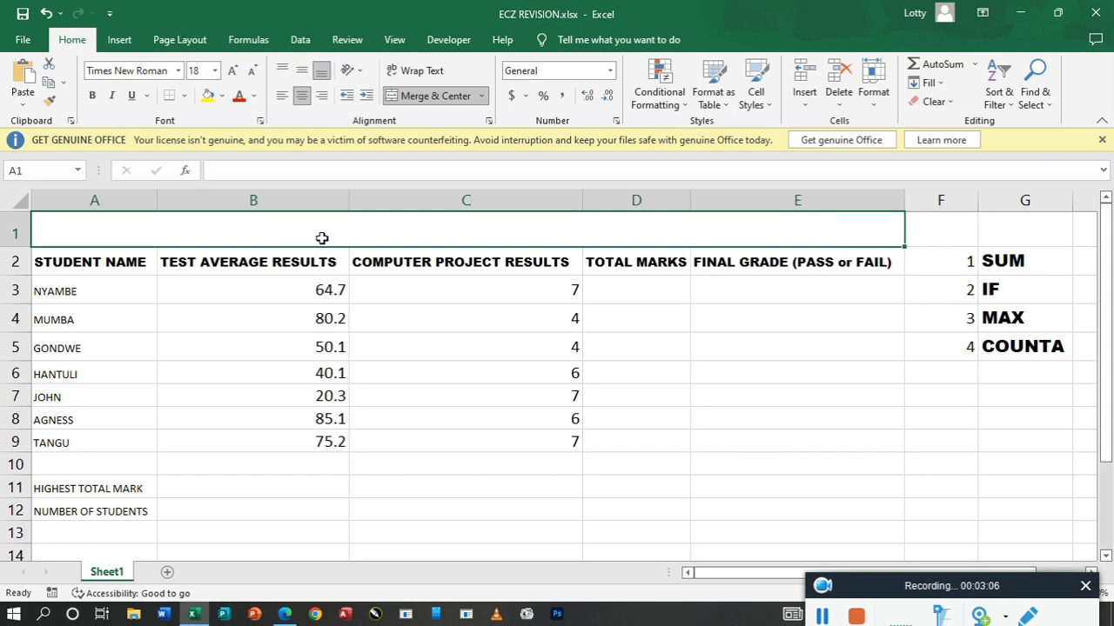
type("END")
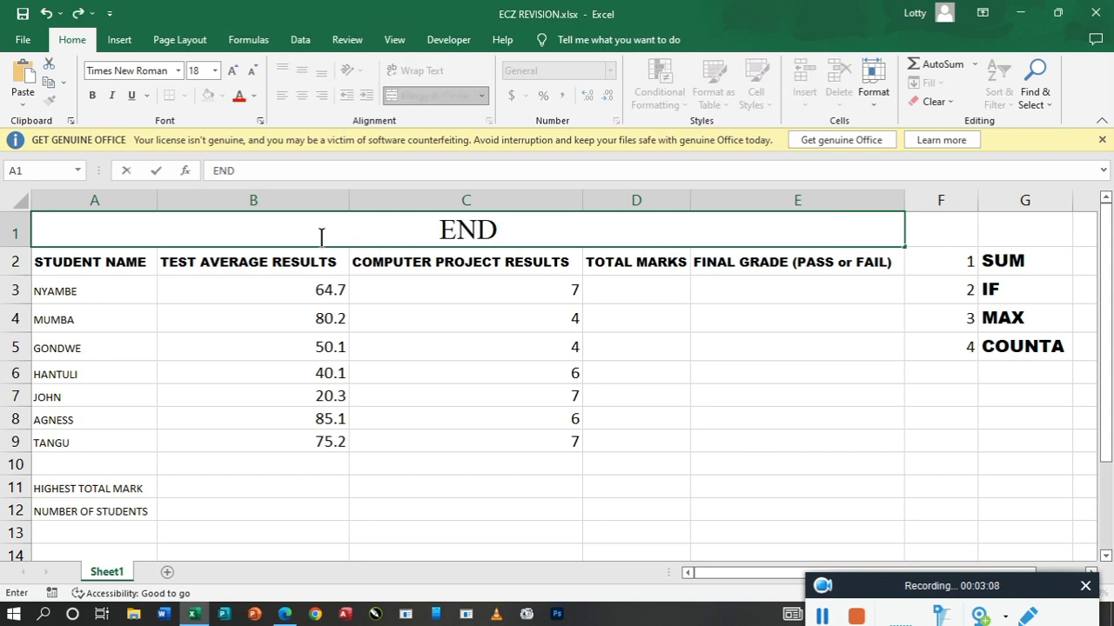
type(" OF ")
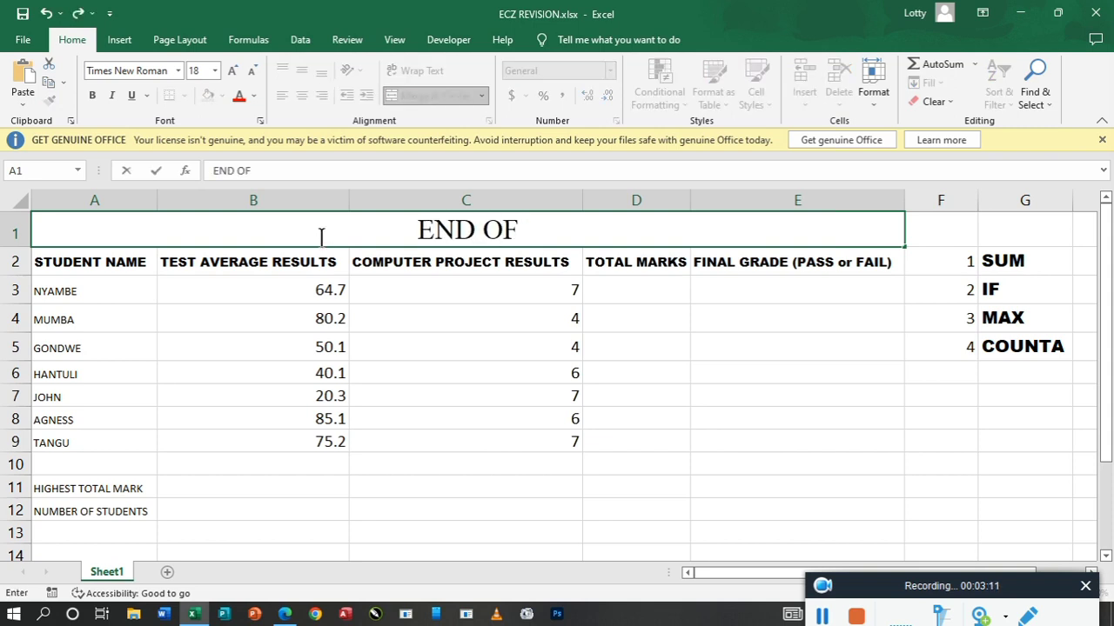
type("TERM")
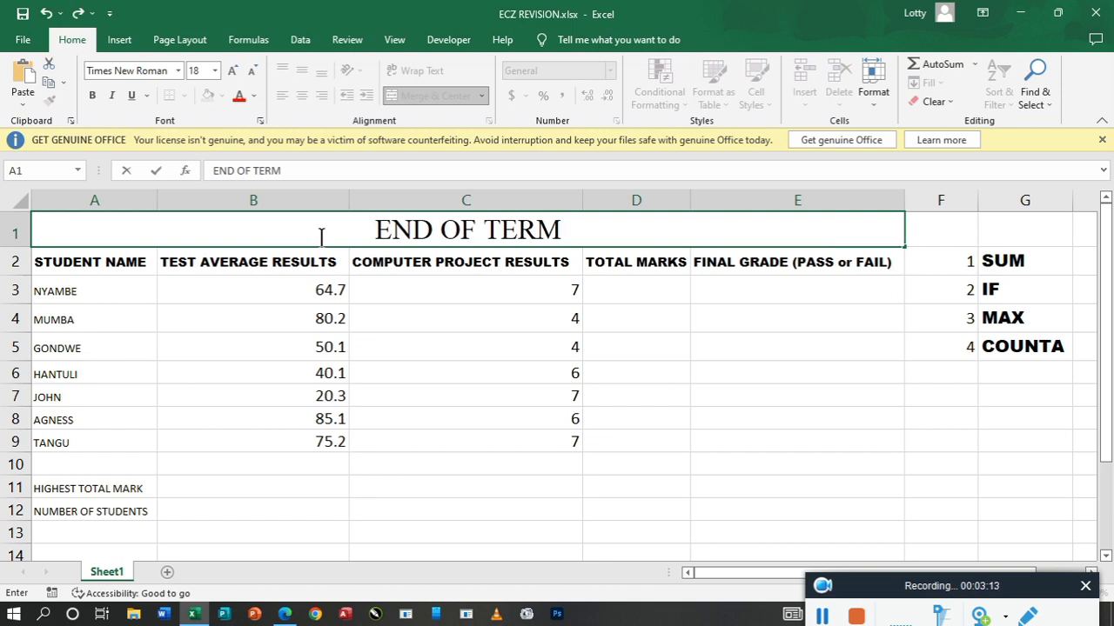
type(" 1 N")
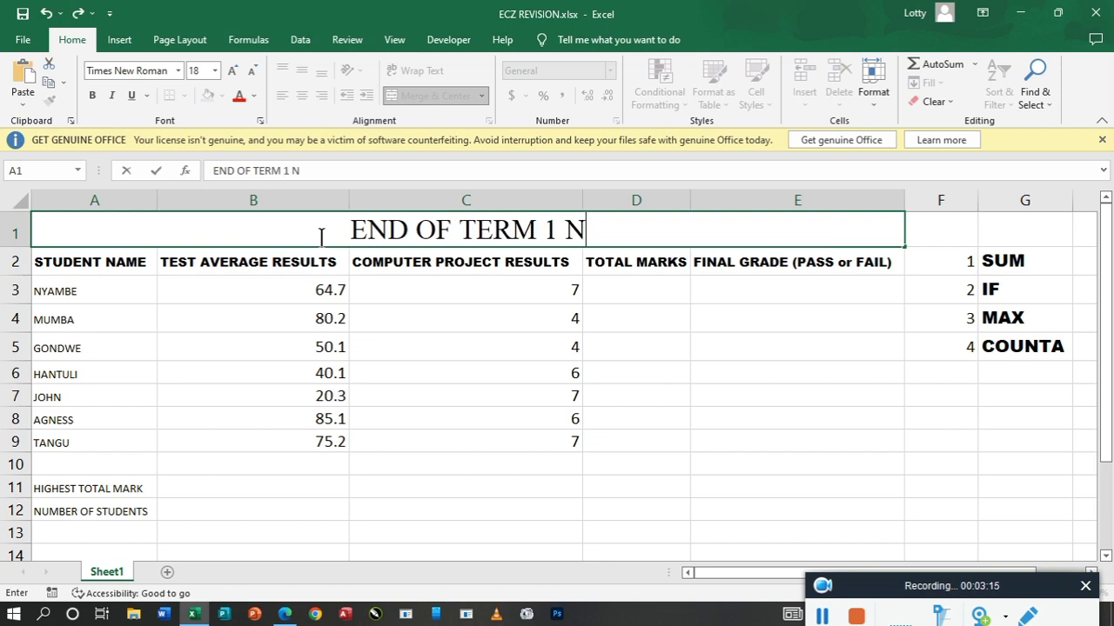
key("BackSpace")
type("RESU")
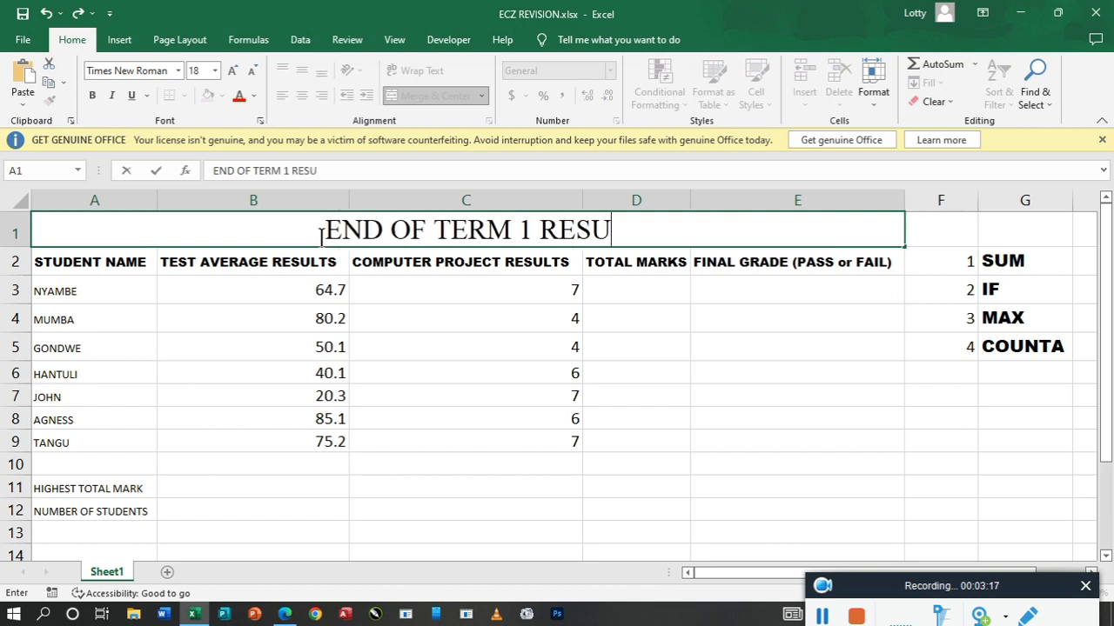
type("LTS")
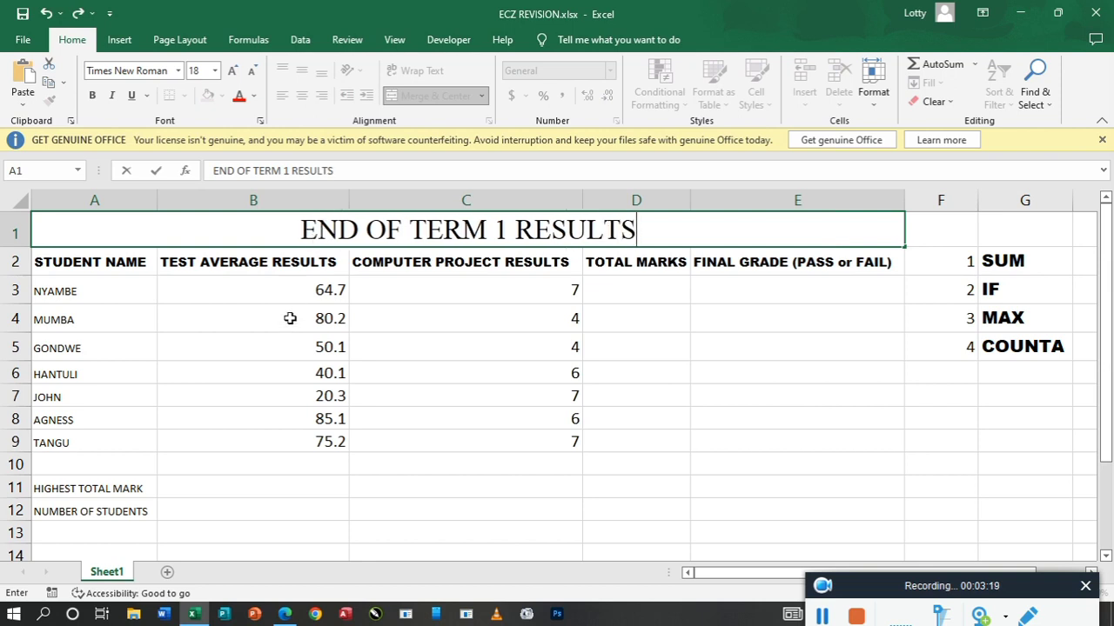
left_click(492, 339)
left_click(478, 290)
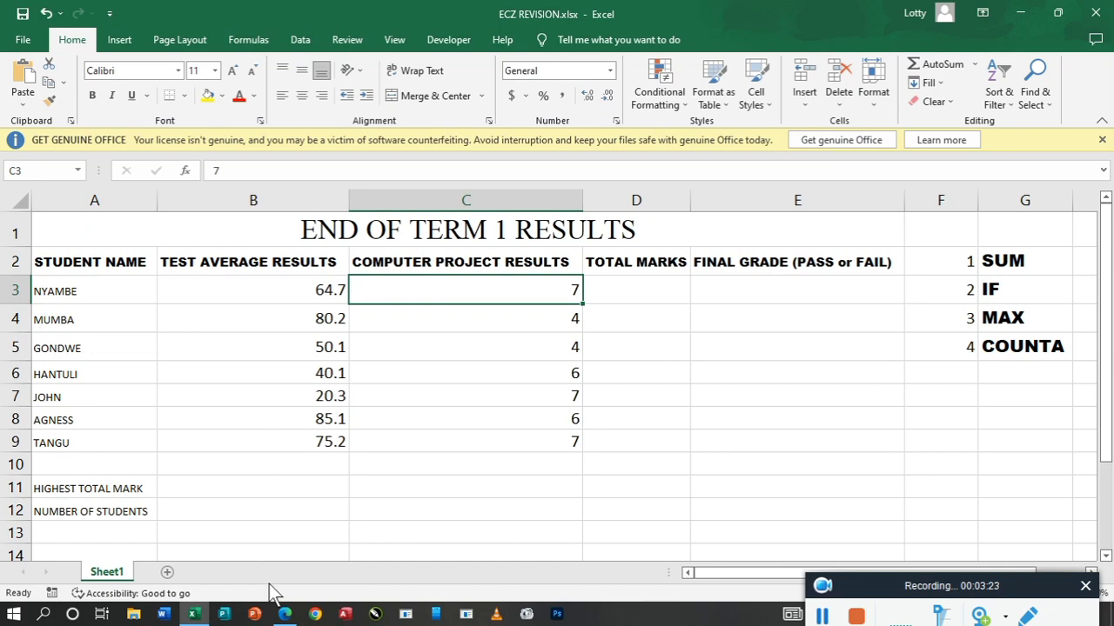
Read part (d) of the exam paper in the browser, and check the worksheet title's font face and size in Excel.
left_click(289, 616)
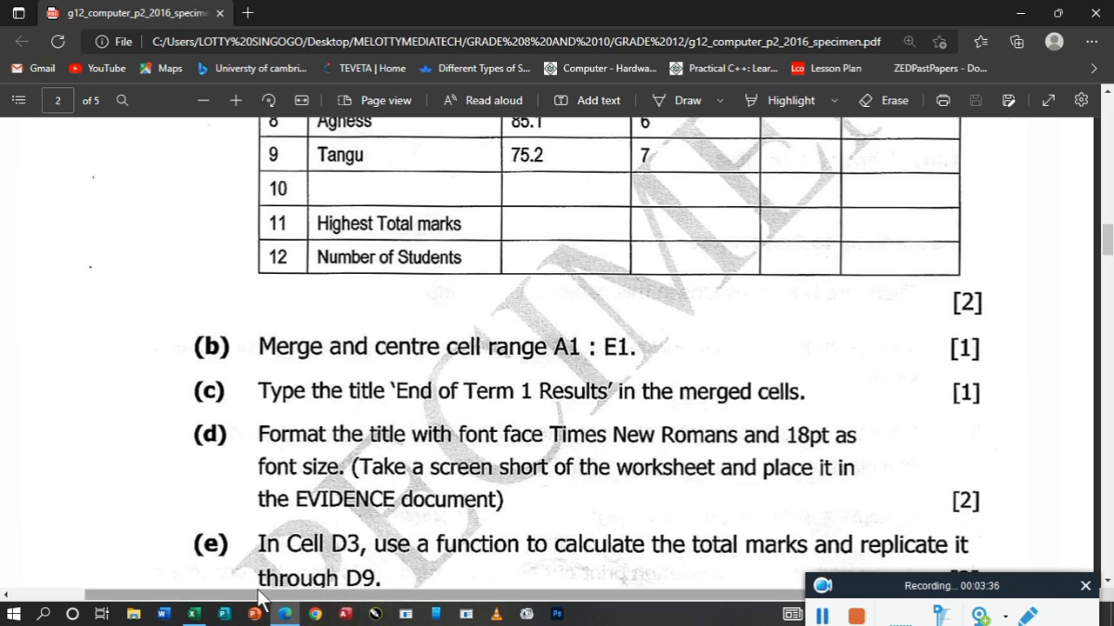
left_click(193, 614)
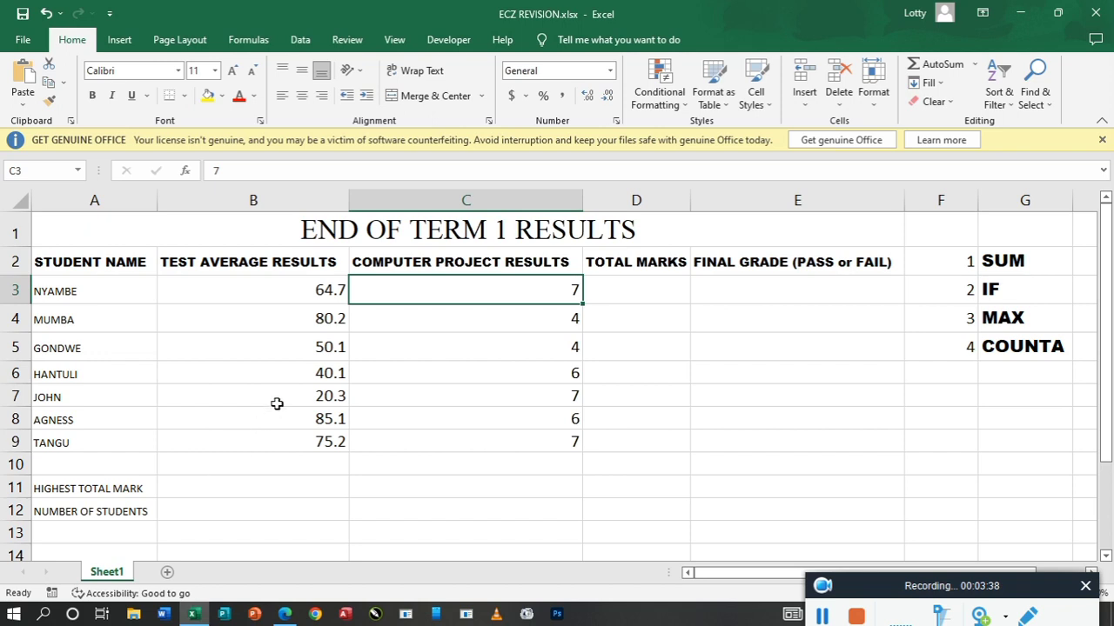
left_click(390, 229)
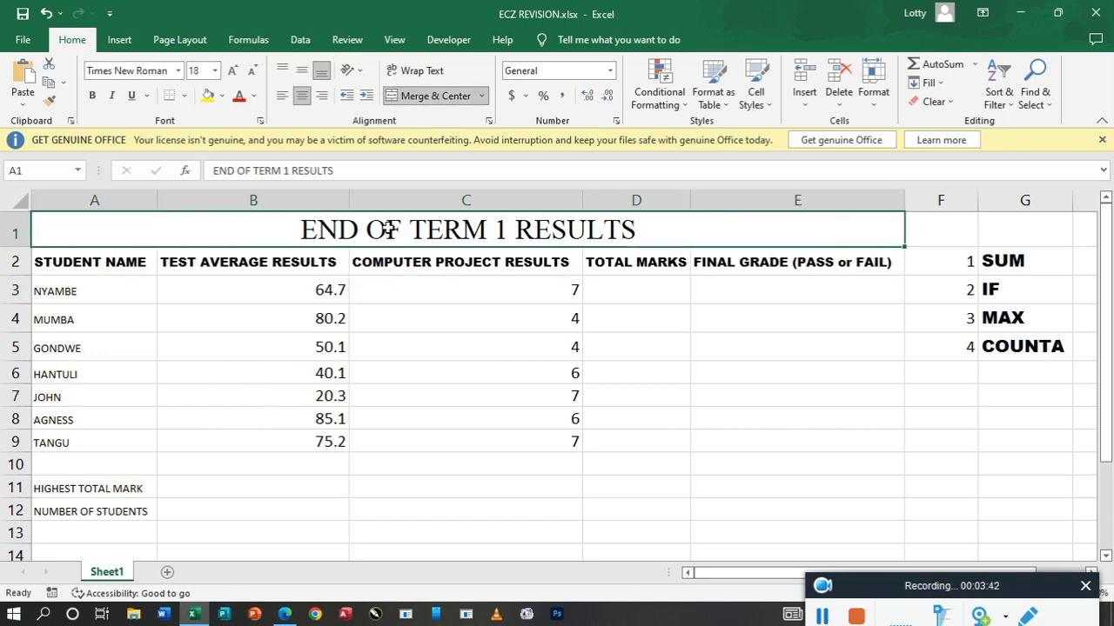
double_click(638, 230)
left_click_drag(634, 229, 35, 222)
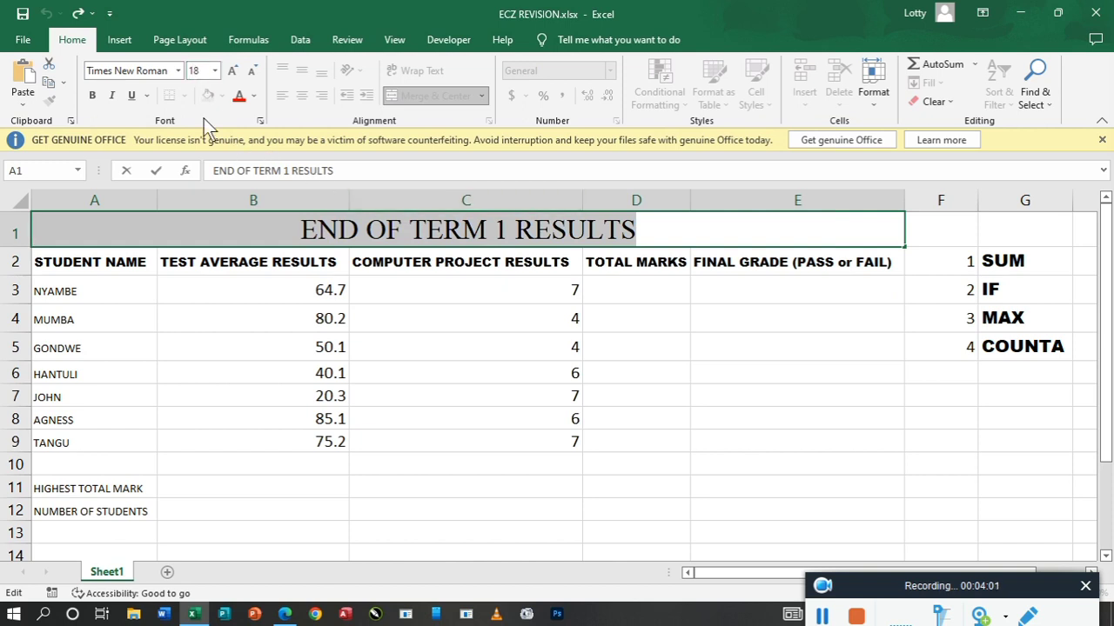
left_click(430, 320)
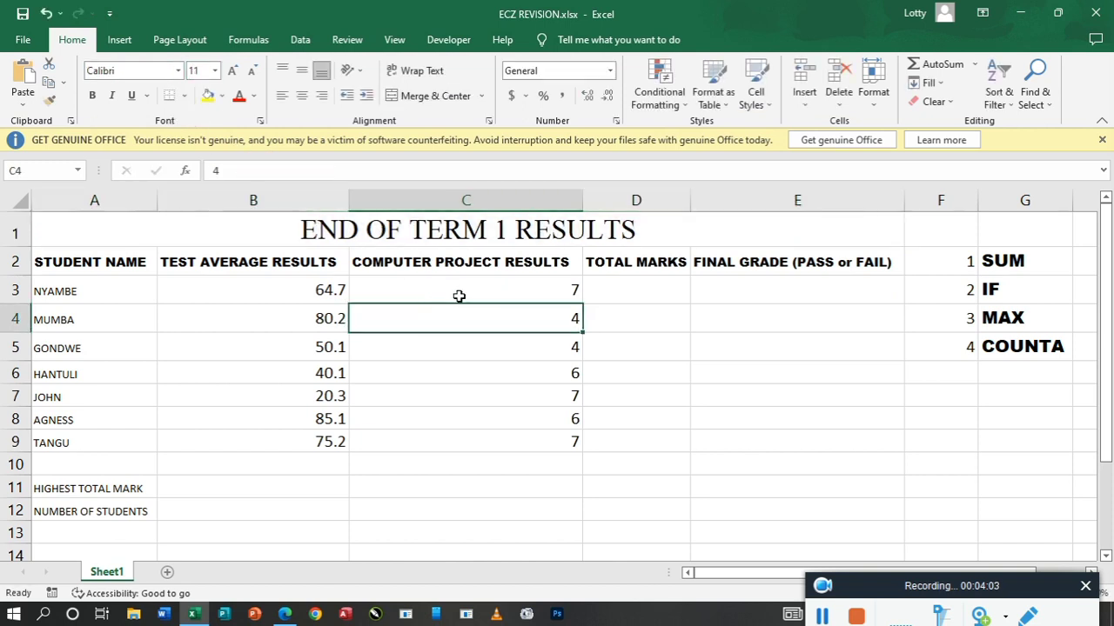
Enter the formula =SUM(B3:C3) in cell D3 to calculate the first student's total marks.
left_click(638, 296)
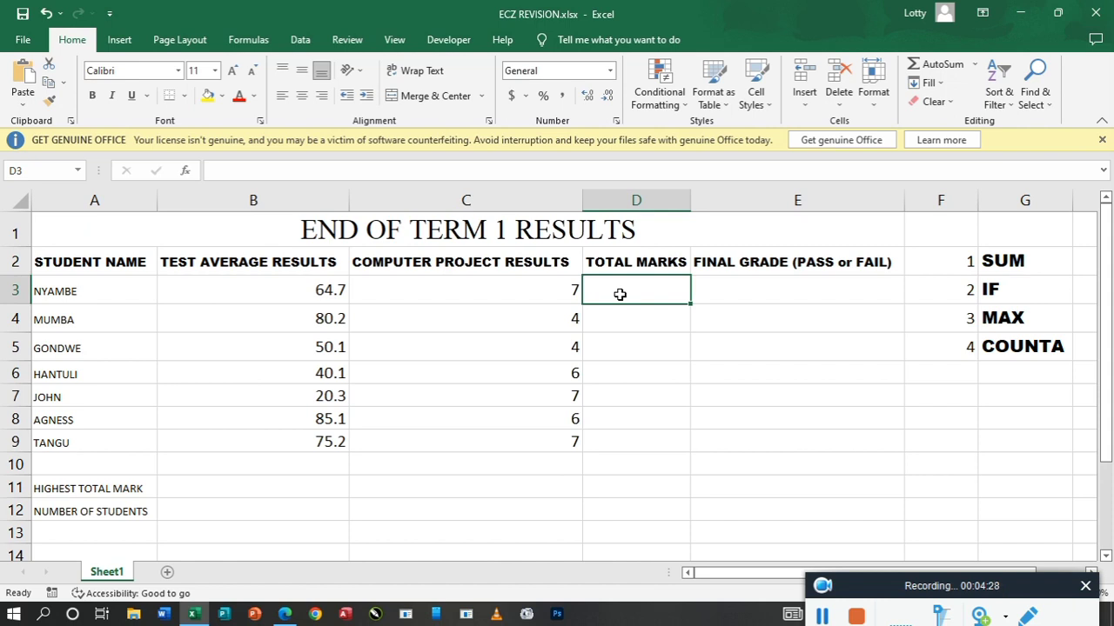
type("=SUM")
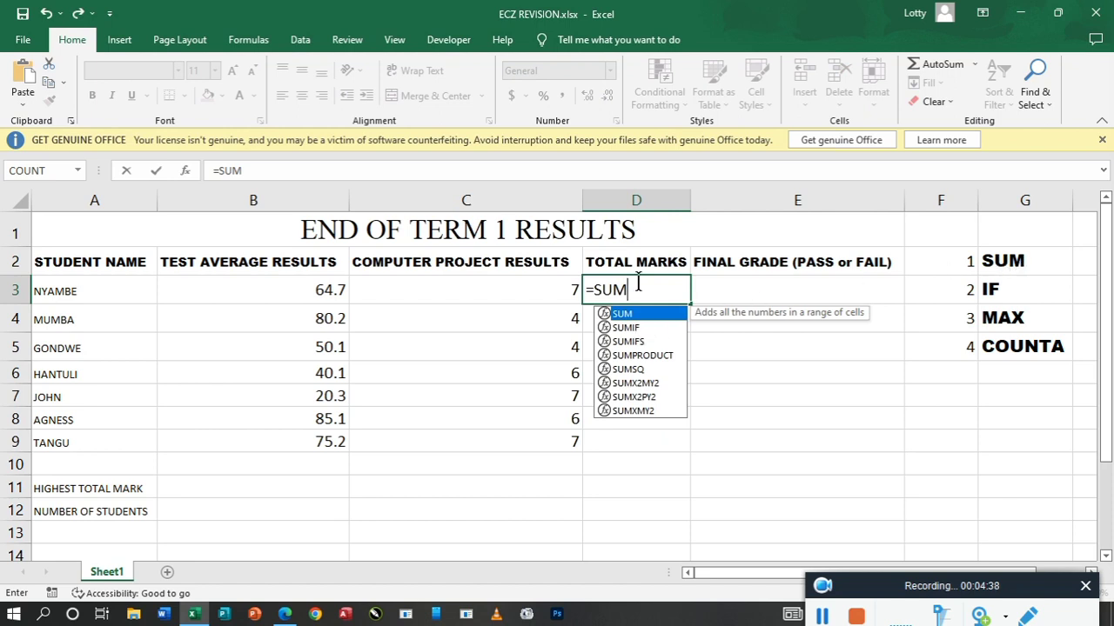
type("(")
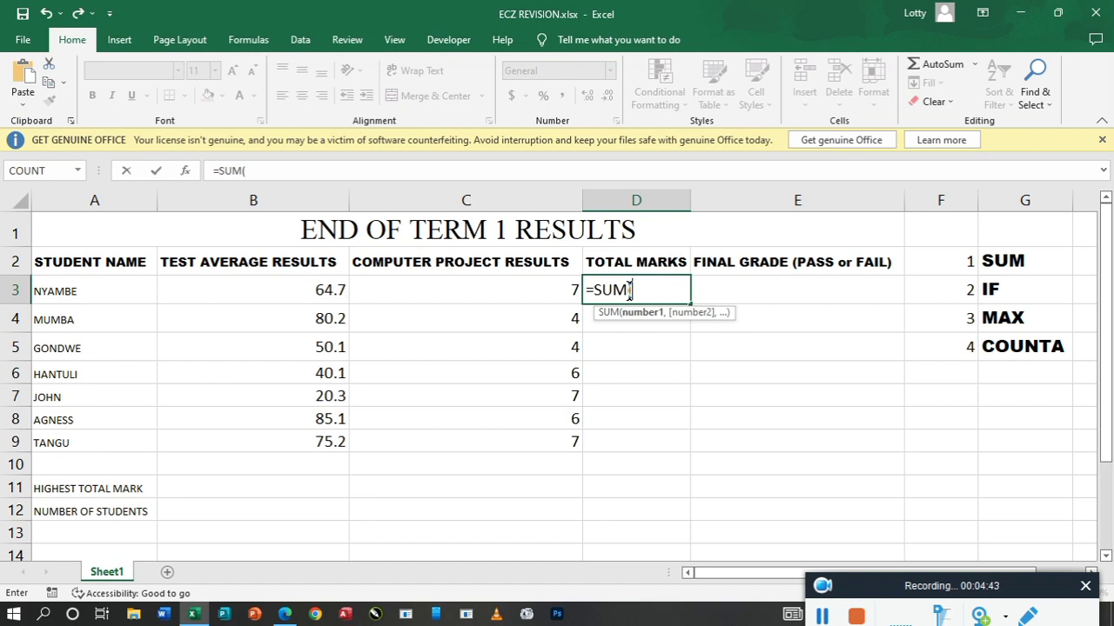
left_click(314, 292)
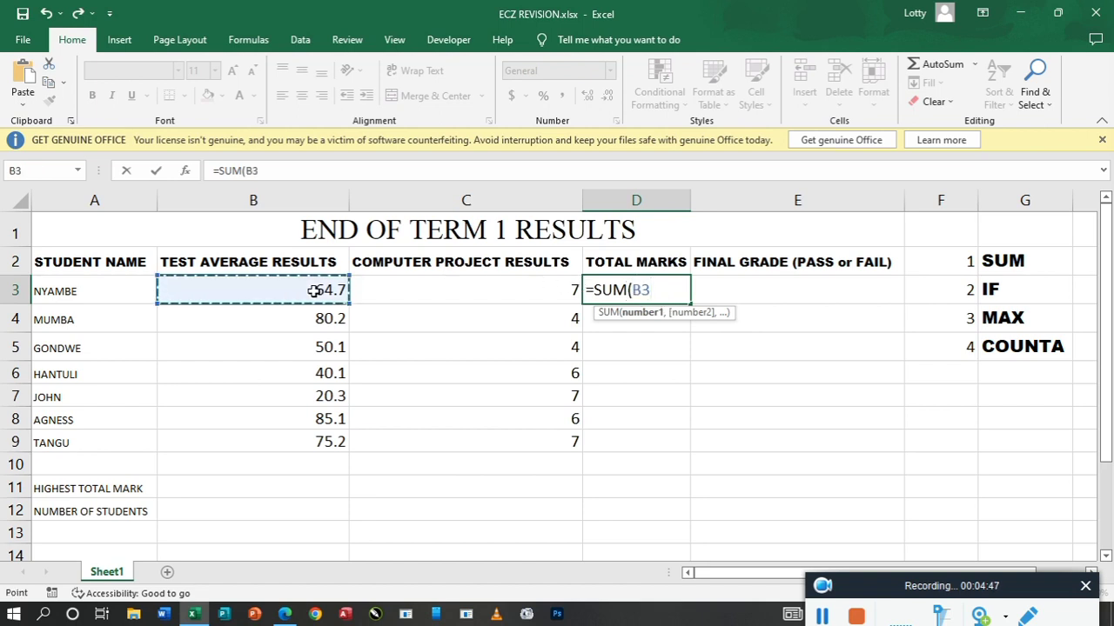
left_click_drag(314, 291, 442, 296)
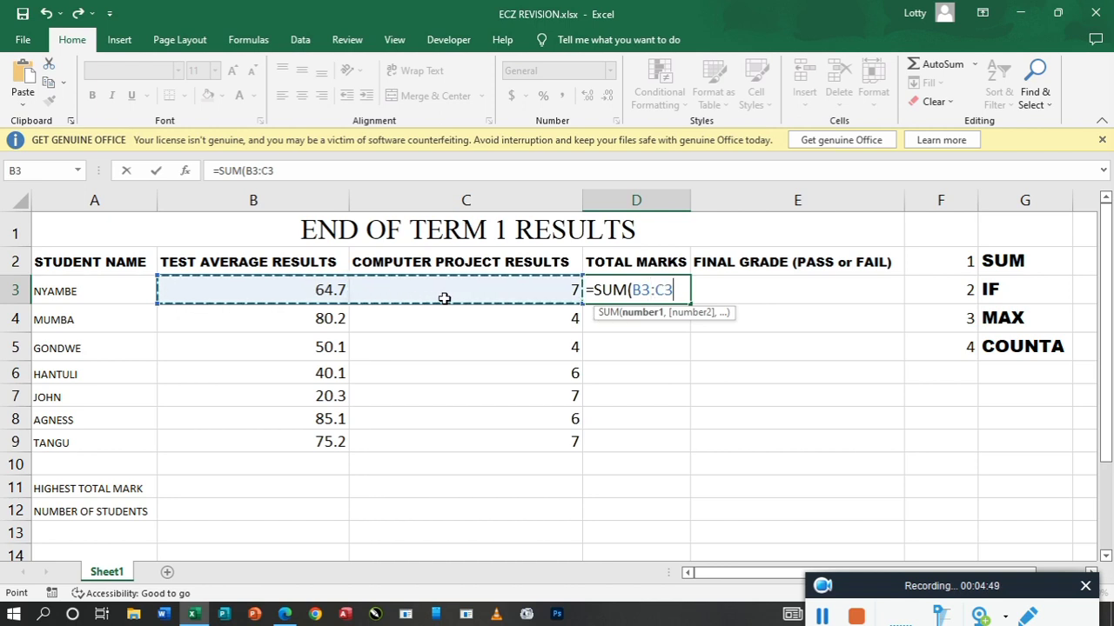
type(")")
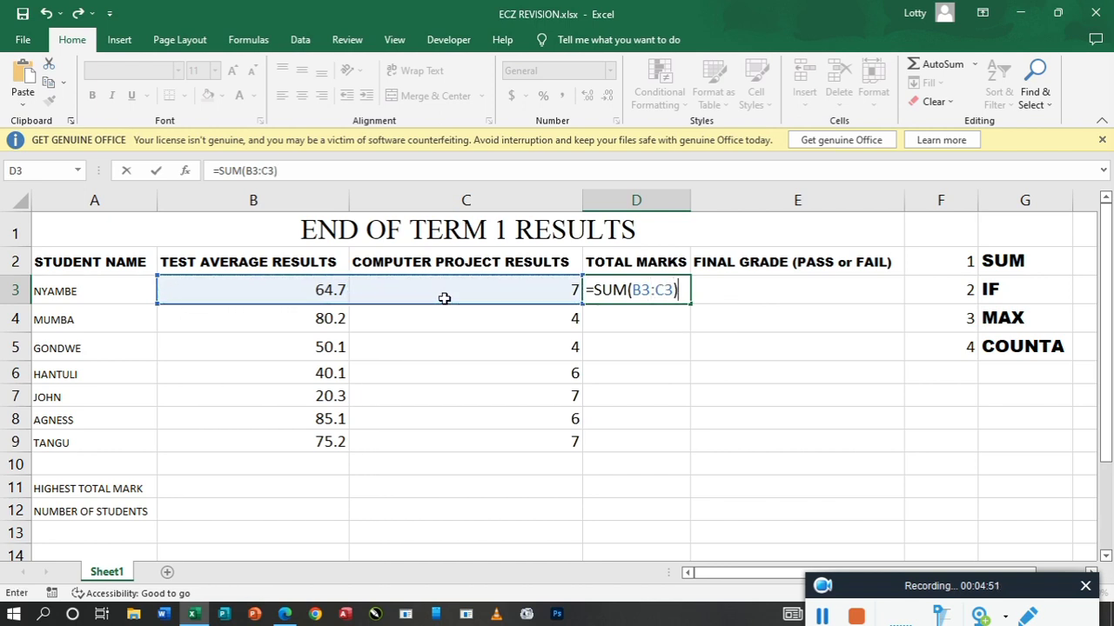
key("Return")
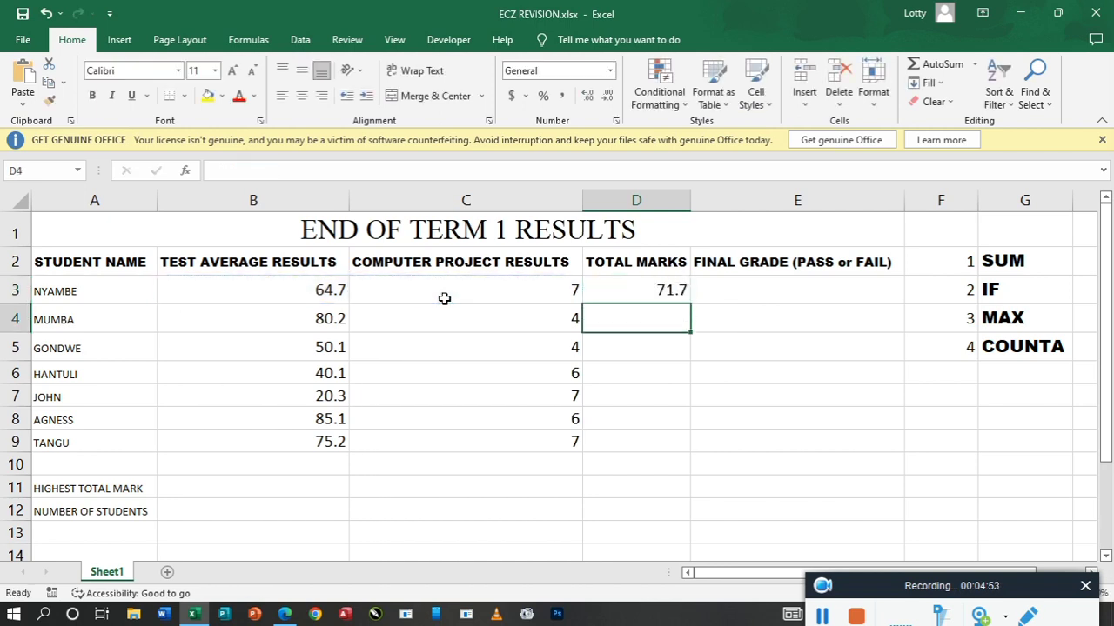
Replicate the total marks formula from D3 down through D9.
left_click(677, 293)
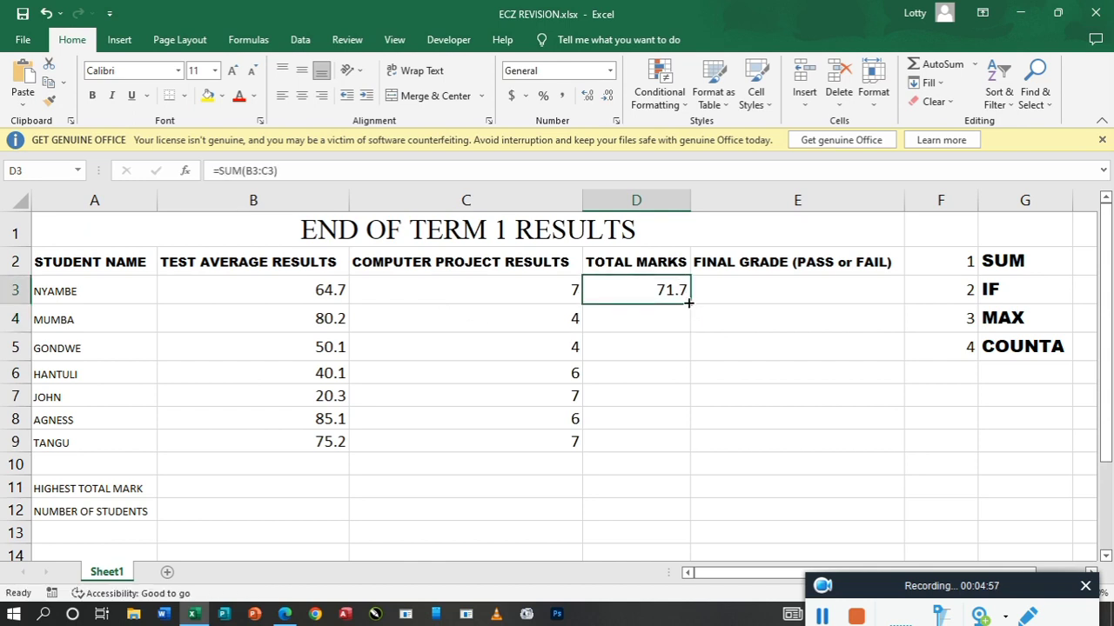
double_click(688, 303)
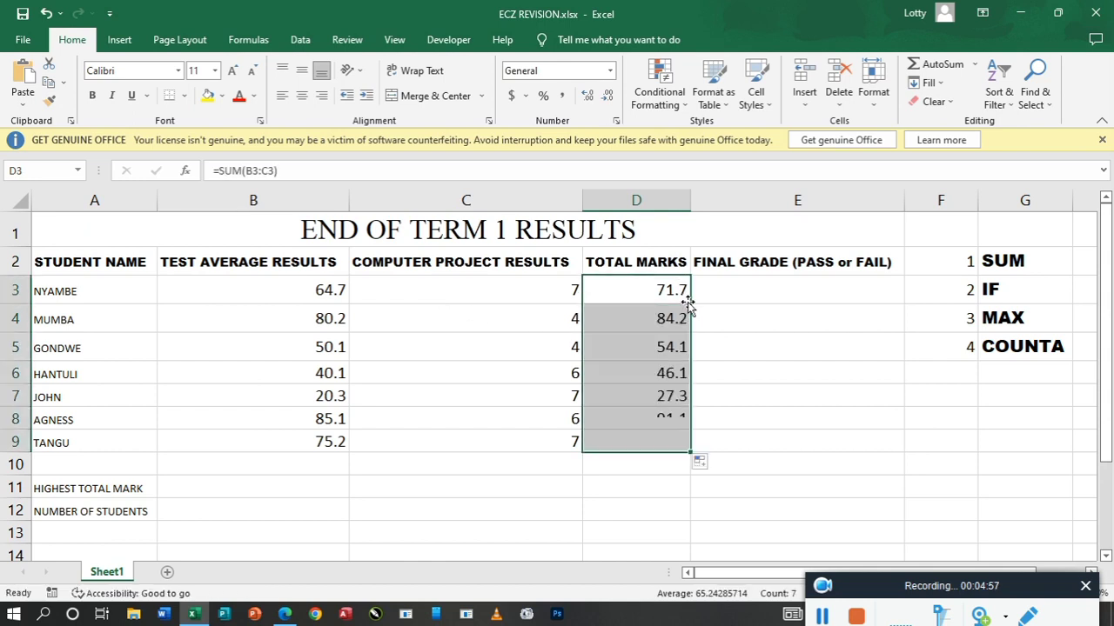
left_click(798, 443)
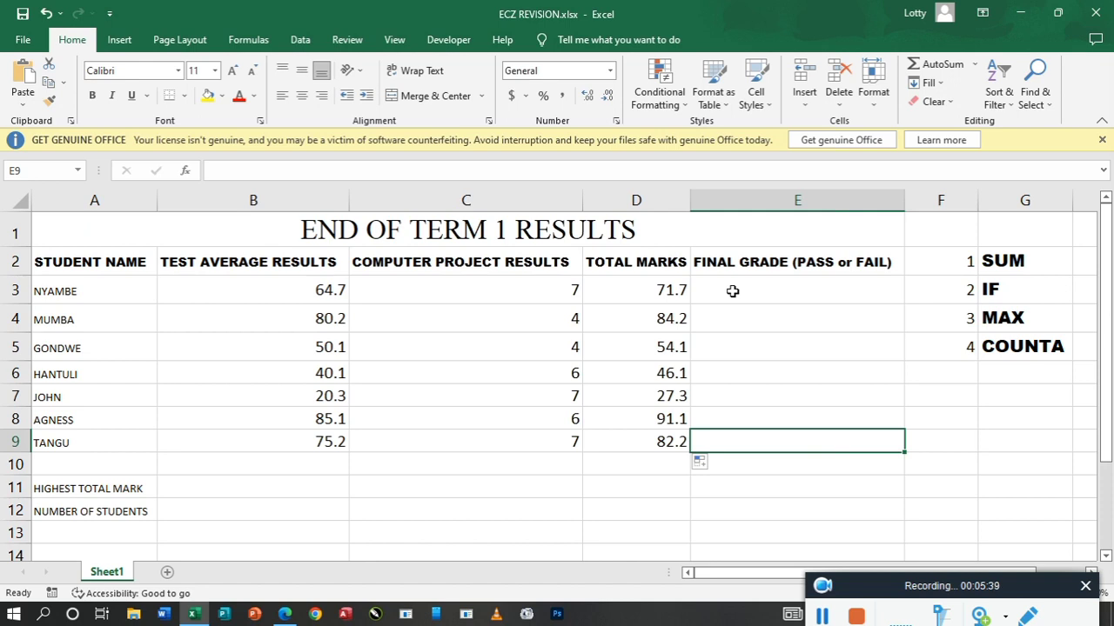
Enter the formula =IF(D3>60, "PASS", "FAIL") in cell E3 to determine the first student's final grade.
left_click(733, 292)
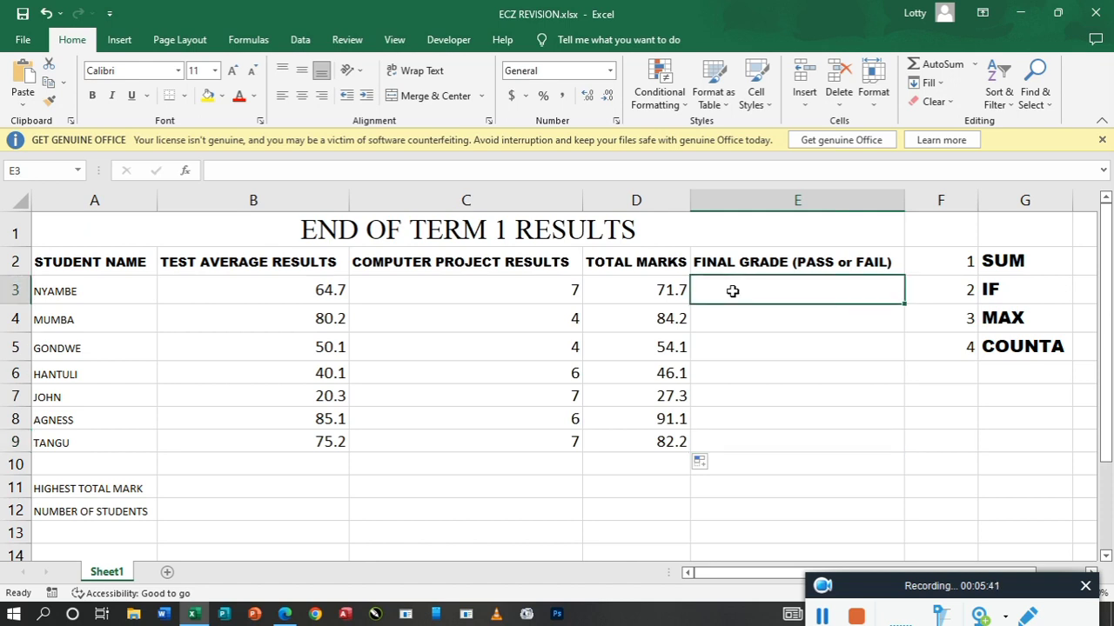
left_click(1035, 290)
left_click(734, 292)
type("=IF")
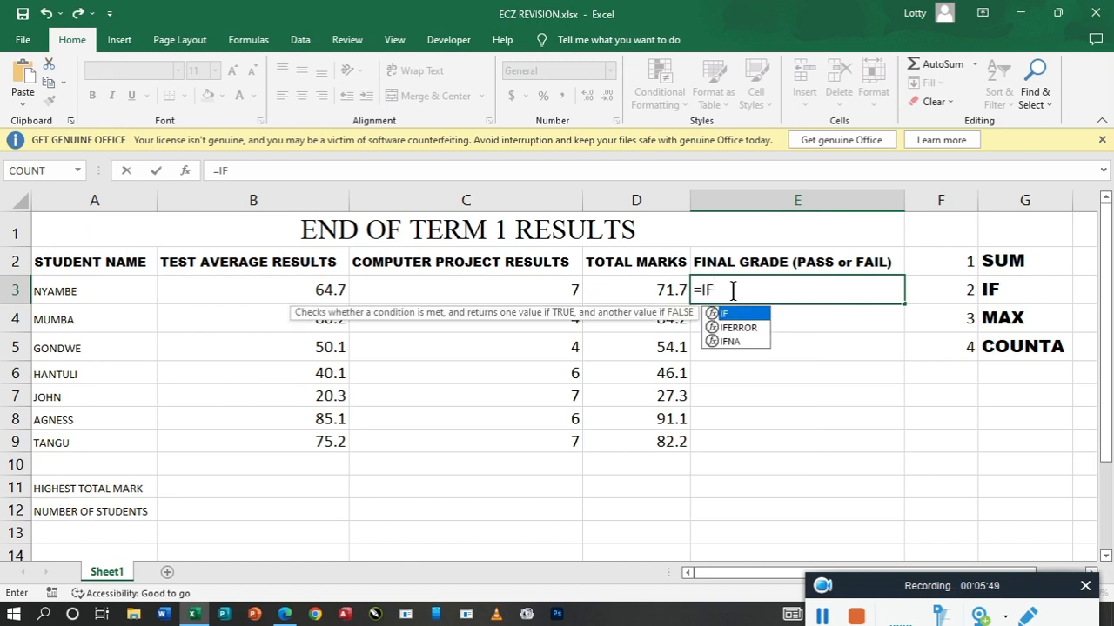
type("(")
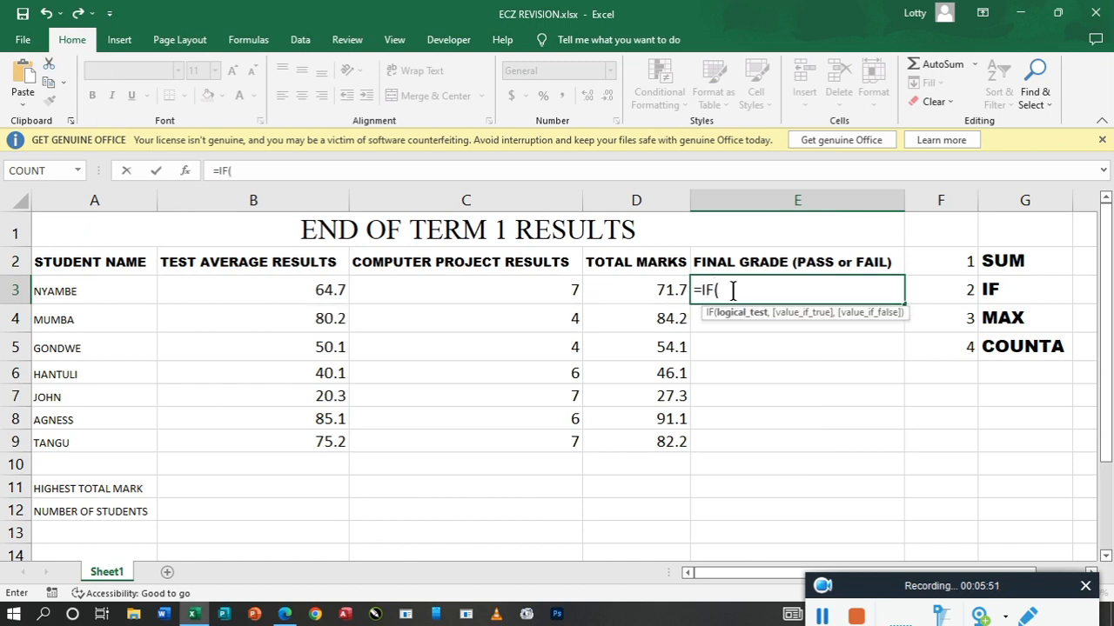
left_click(673, 293)
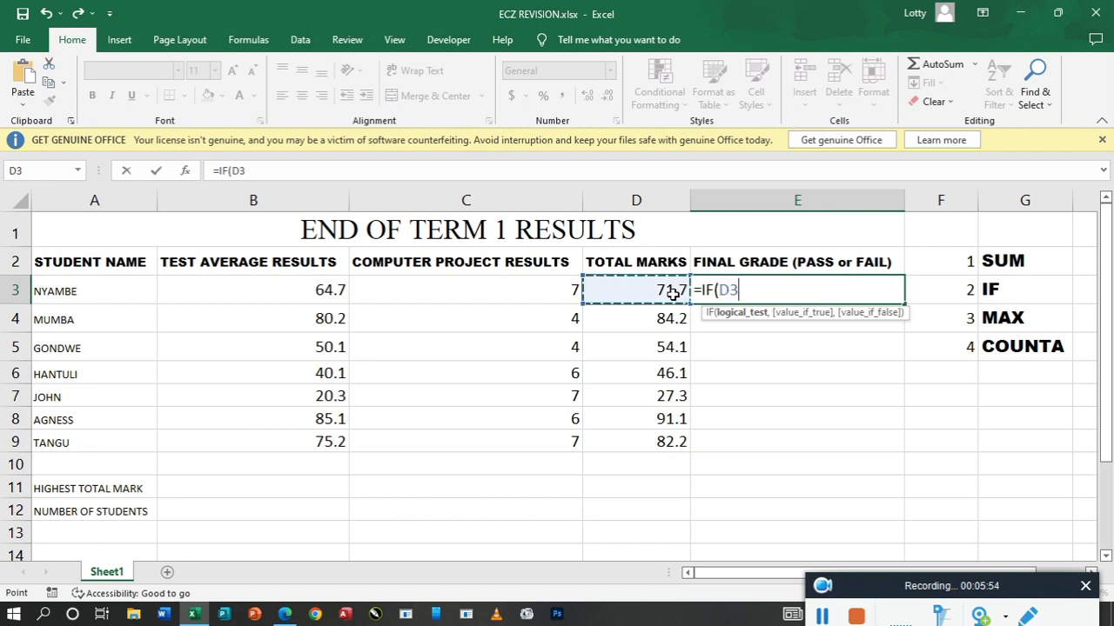
type(">60")
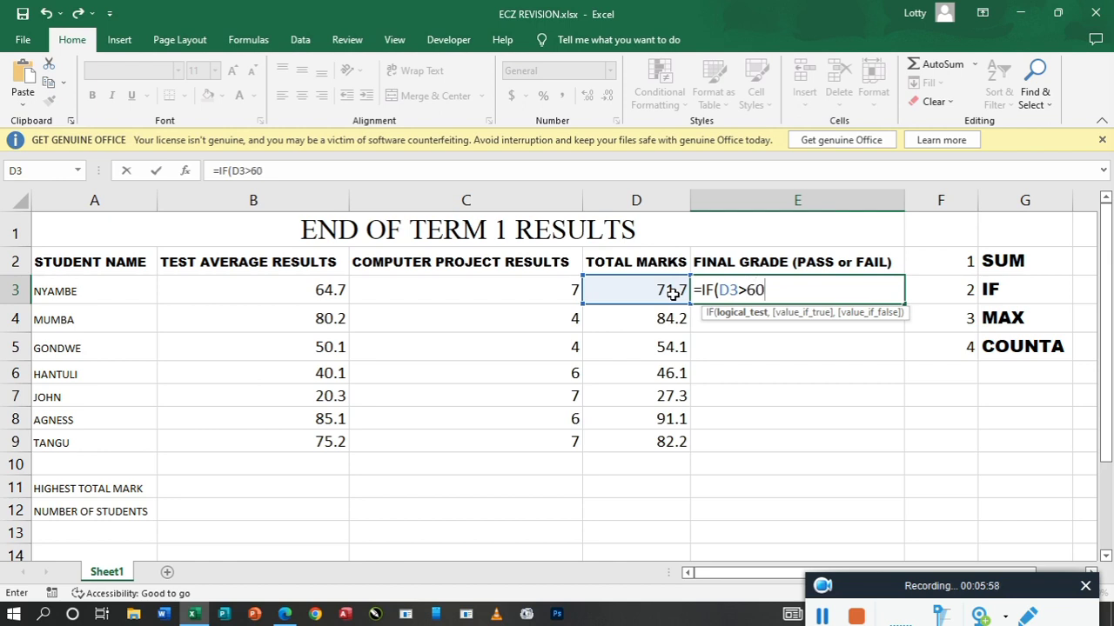
type(",")
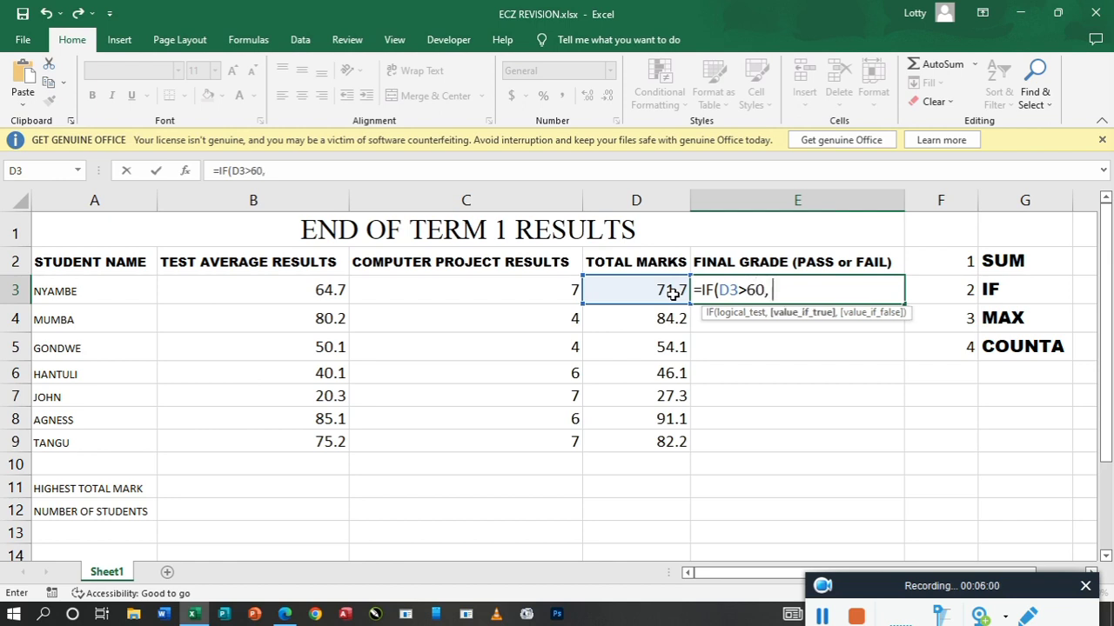
type(" @")
key("BackSpace")
type("\"PASS\"")
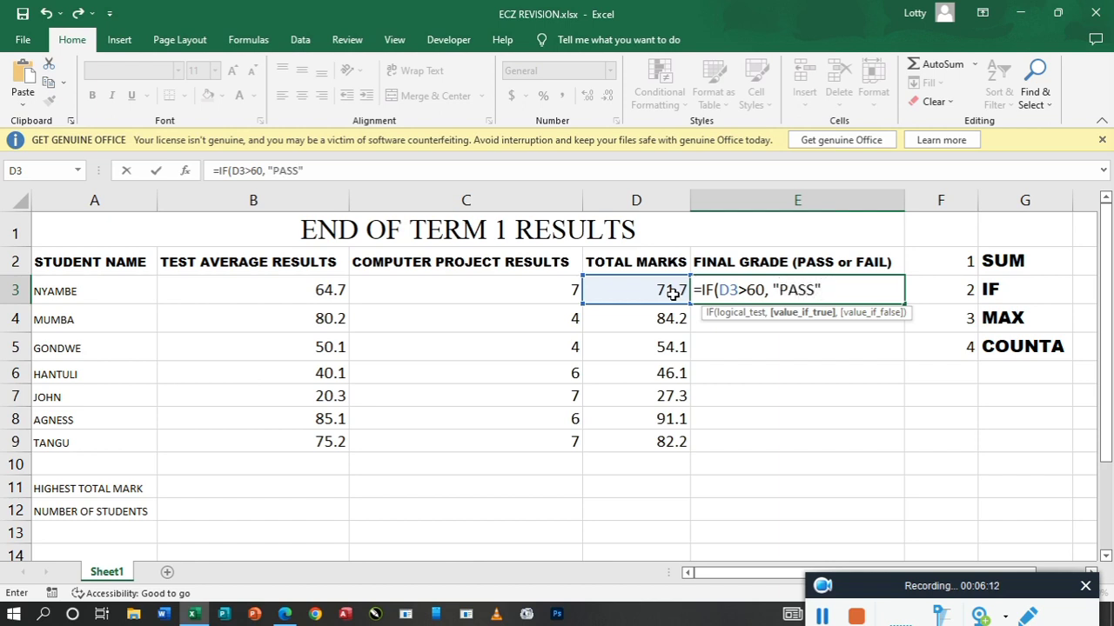
type(", ")
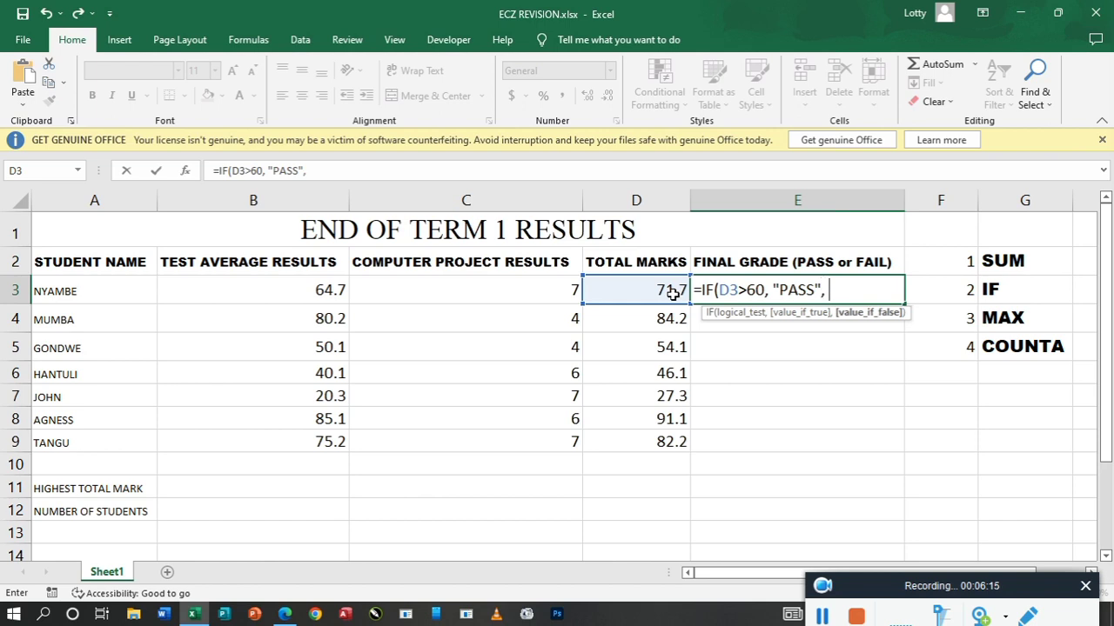
type("\"FAIL\")")
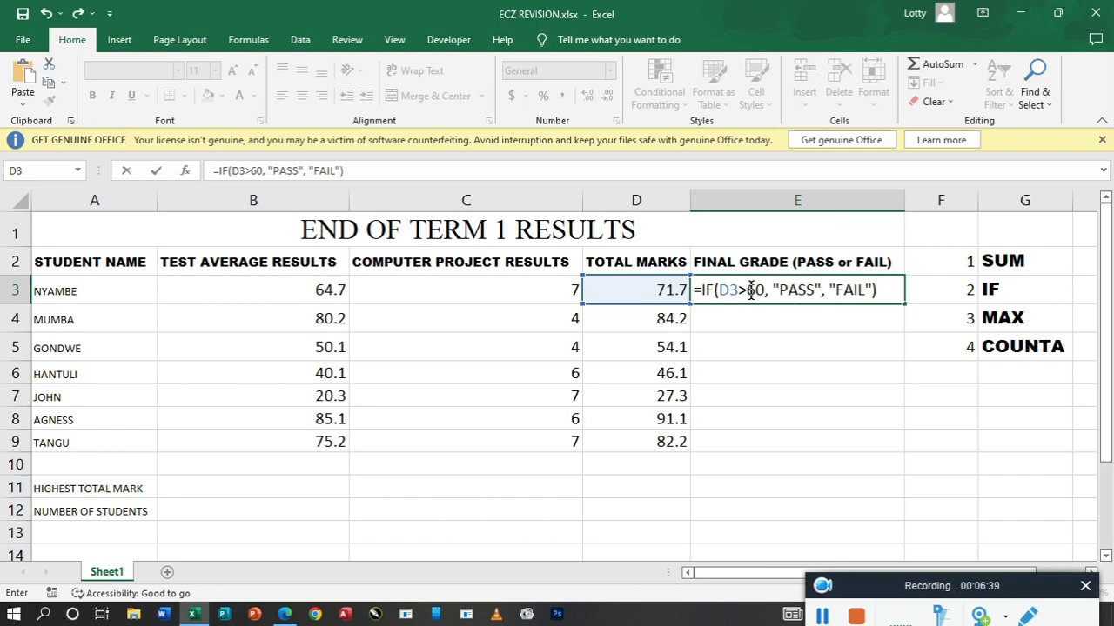
left_click(877, 293)
key("Return")
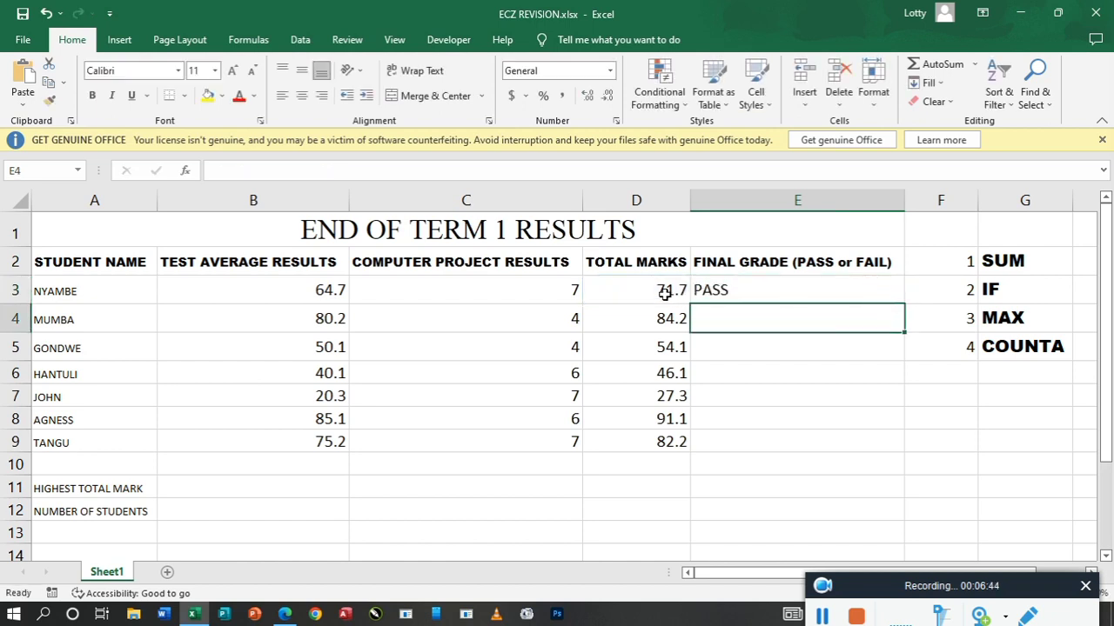
Replicate the pass/fail grade formula from E3 down through E9.
left_click(723, 294)
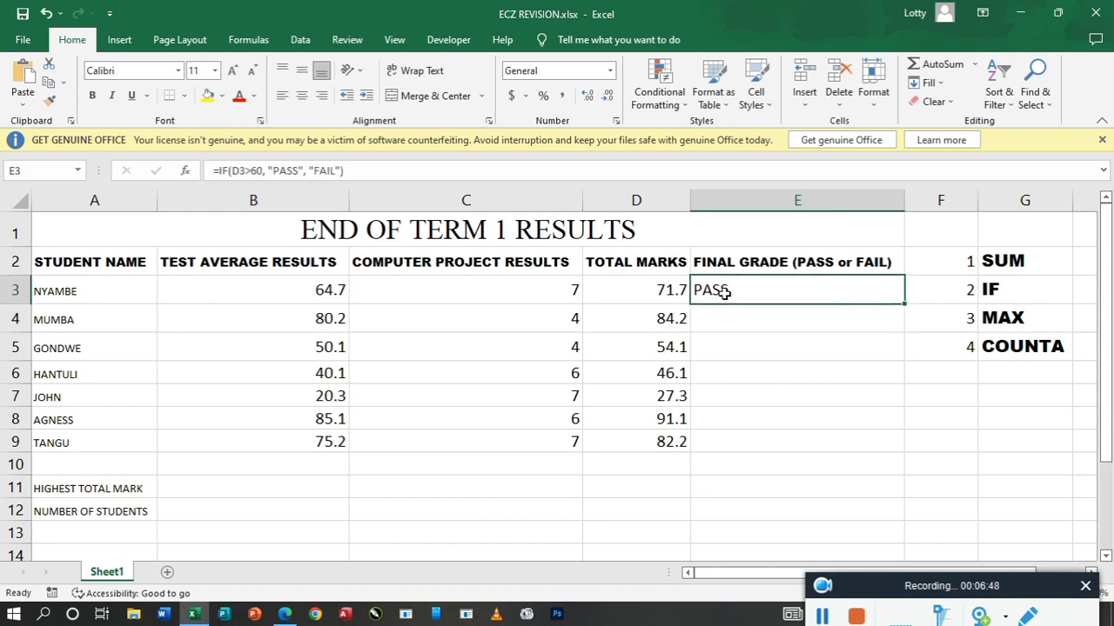
double_click(904, 303)
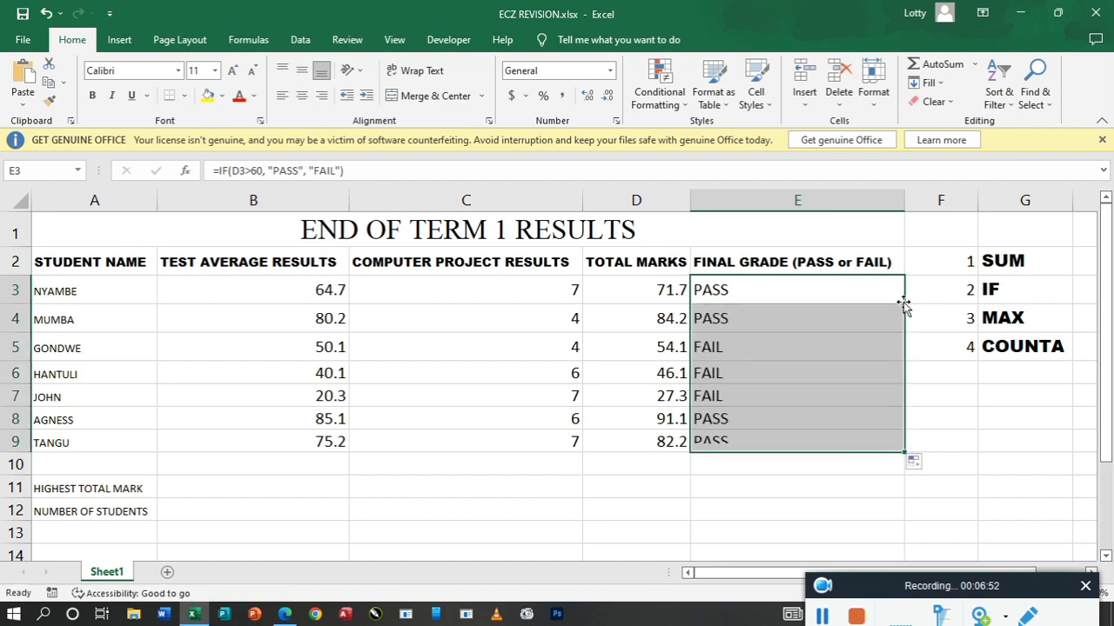
left_click(773, 480)
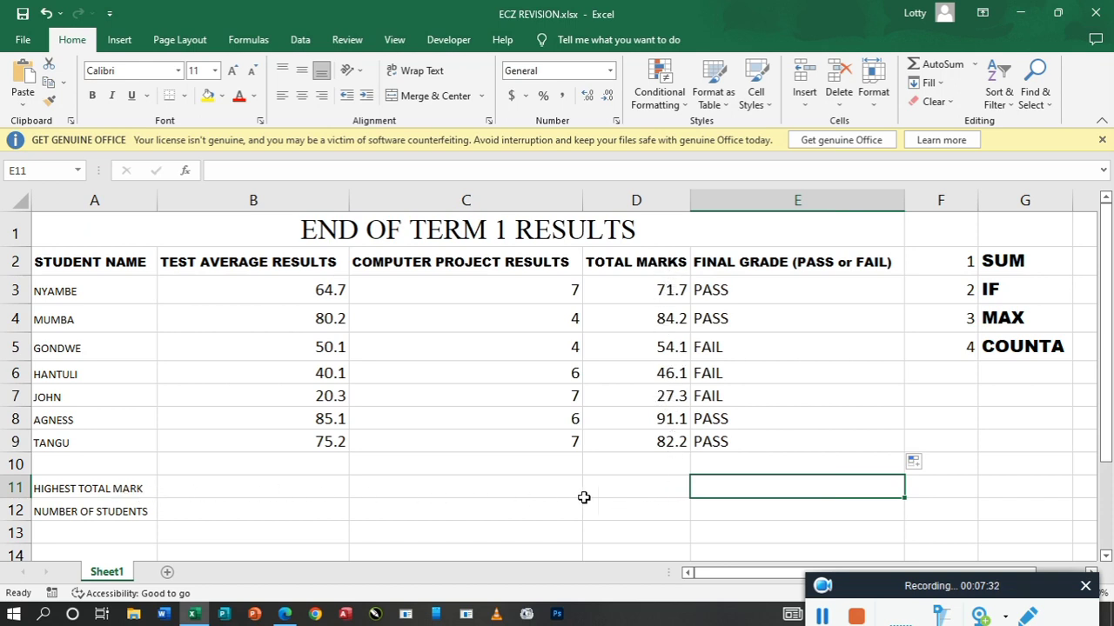
Enter the formula =MAX(D3:D9) in cell D11 to find the highest total mark.
left_click(663, 486)
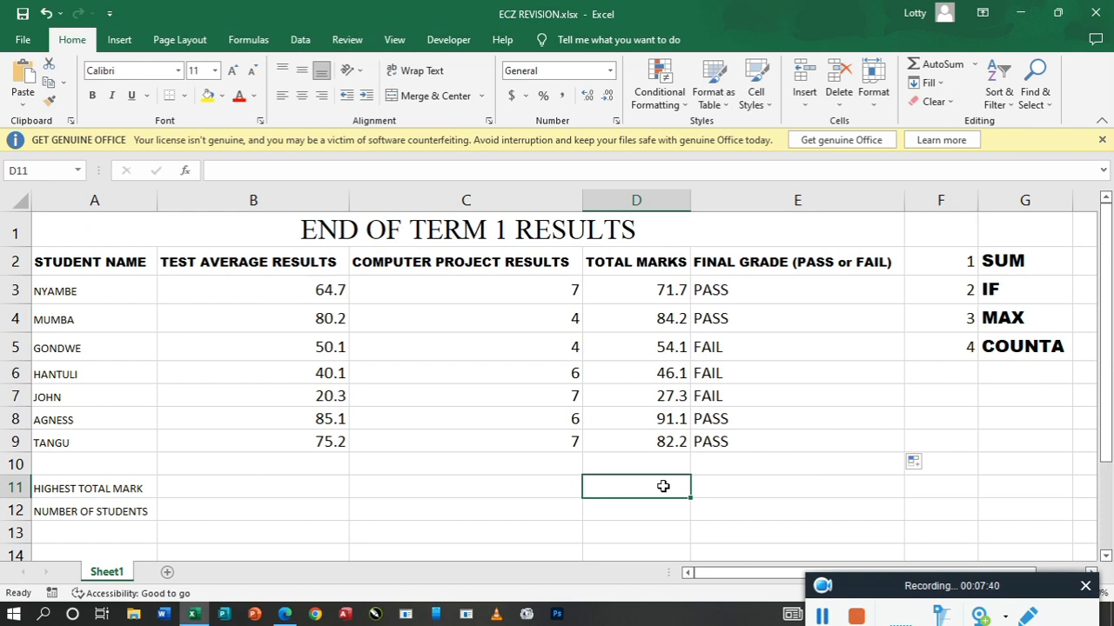
type("=")
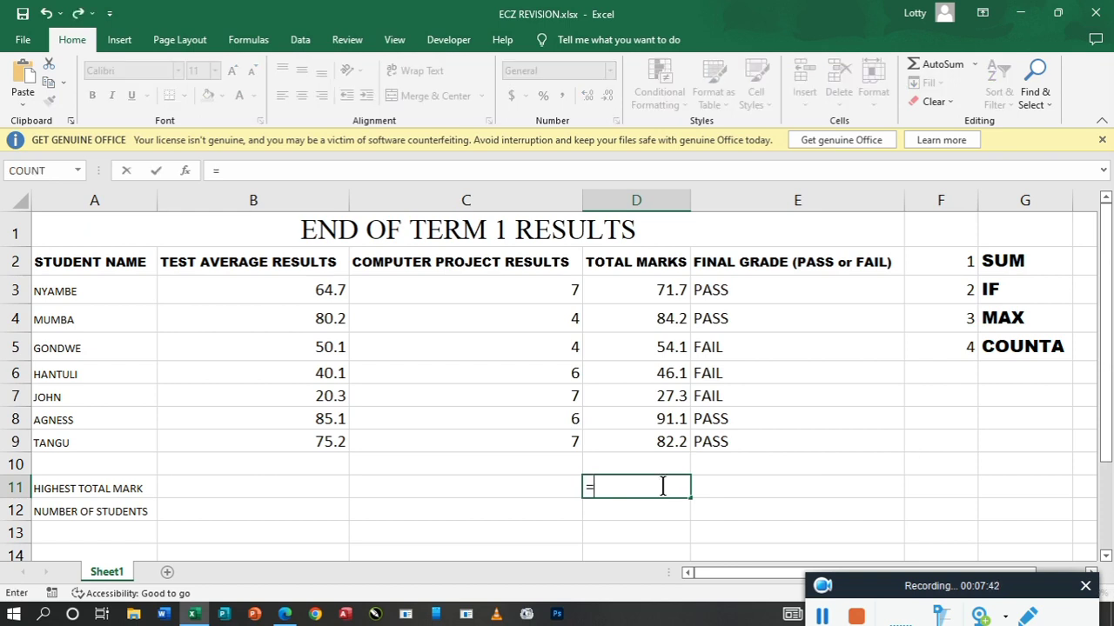
type("MAX")
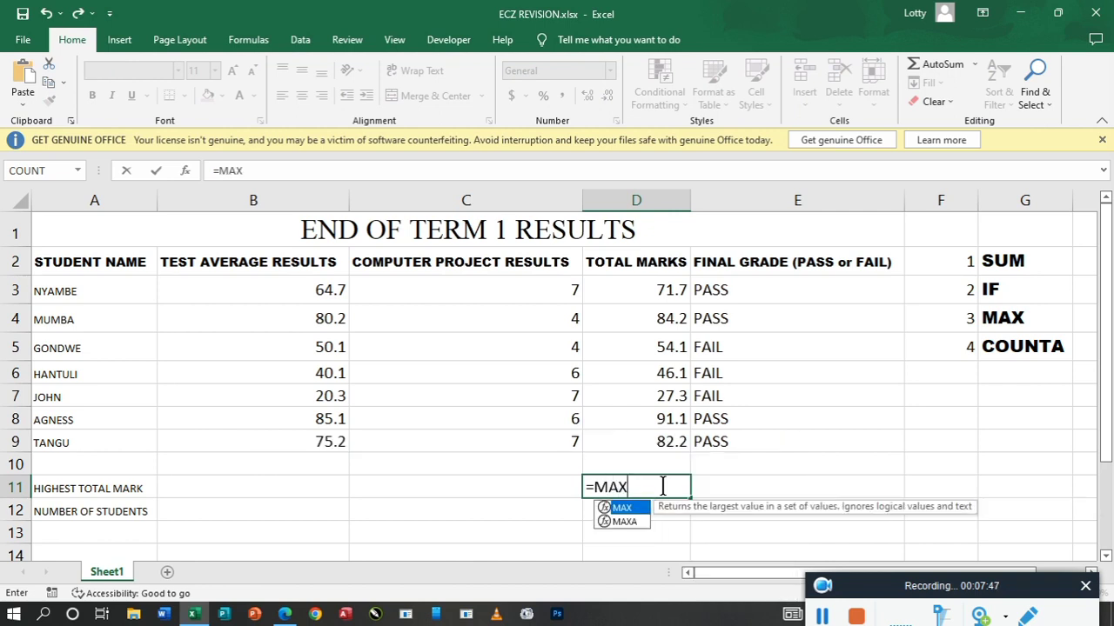
type("(")
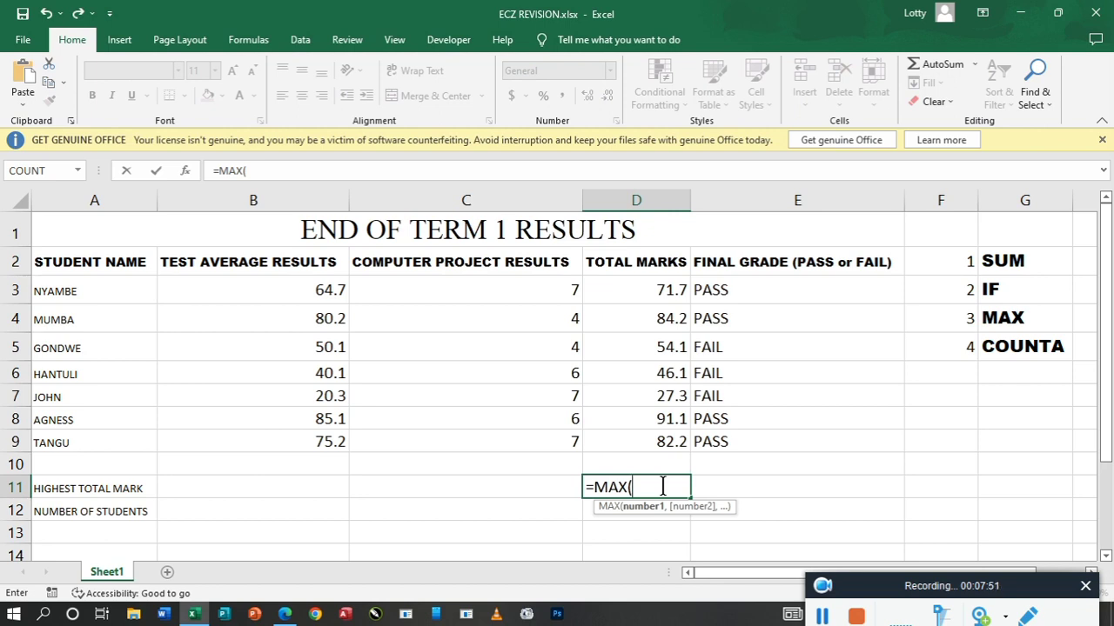
left_click_drag(671, 290, 676, 446)
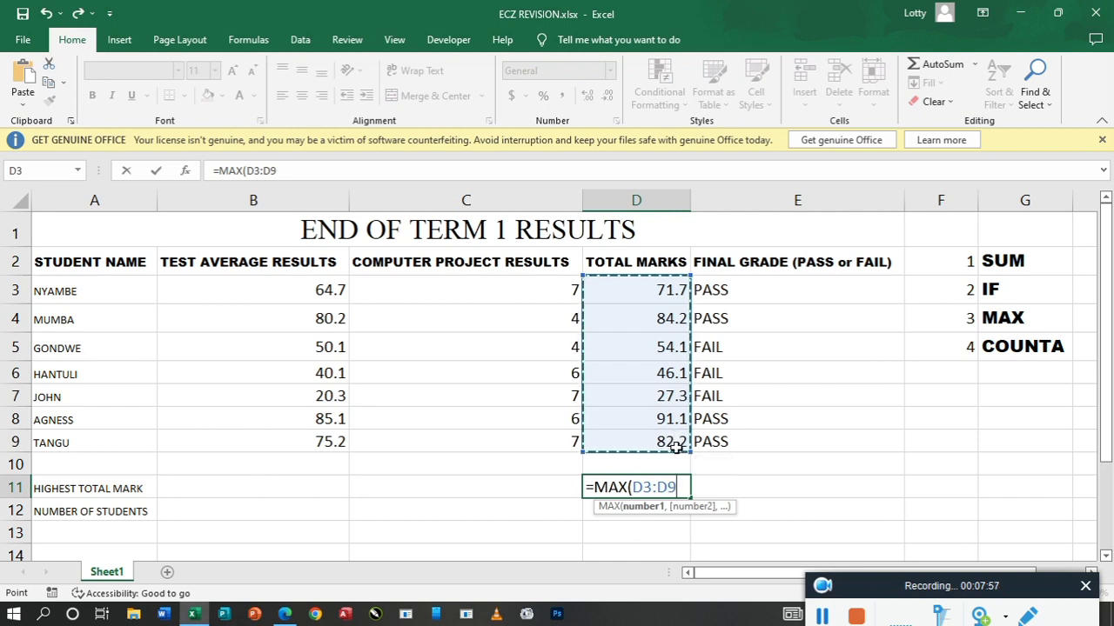
type(")")
key("Return")
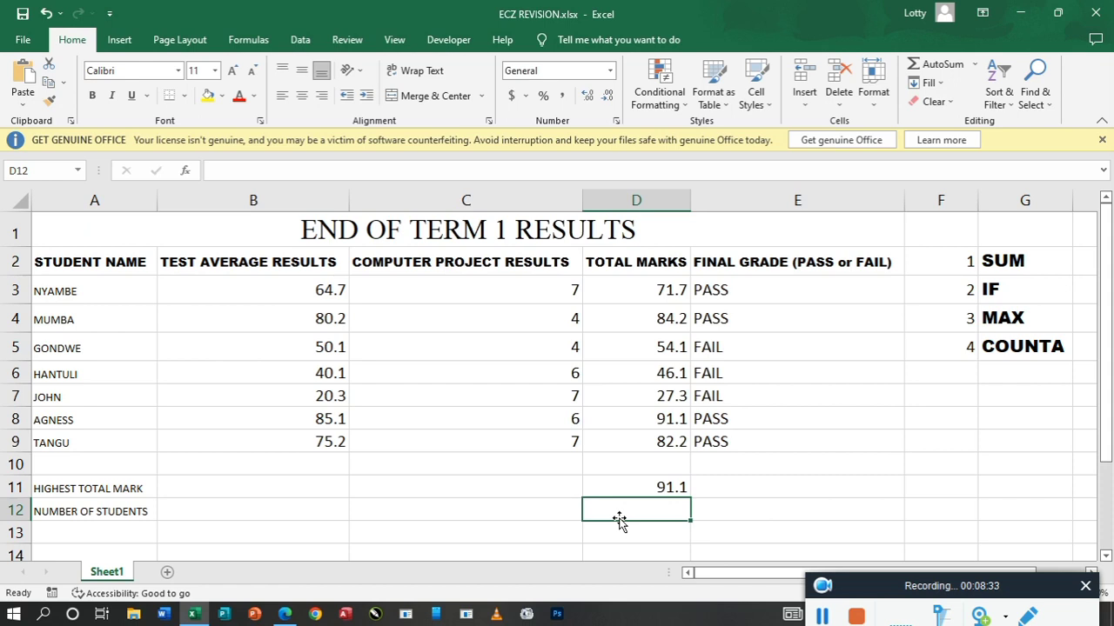
Enter the formula =COUNTA(A3:A9) in cell D12 to count the number of students.
type("=")
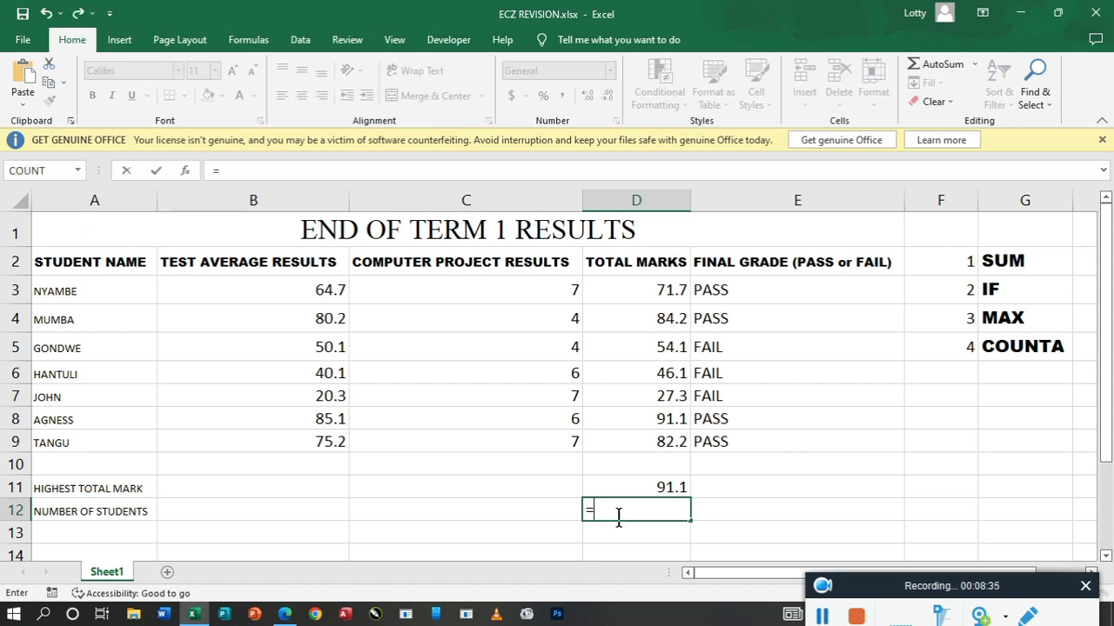
type("COUNT")
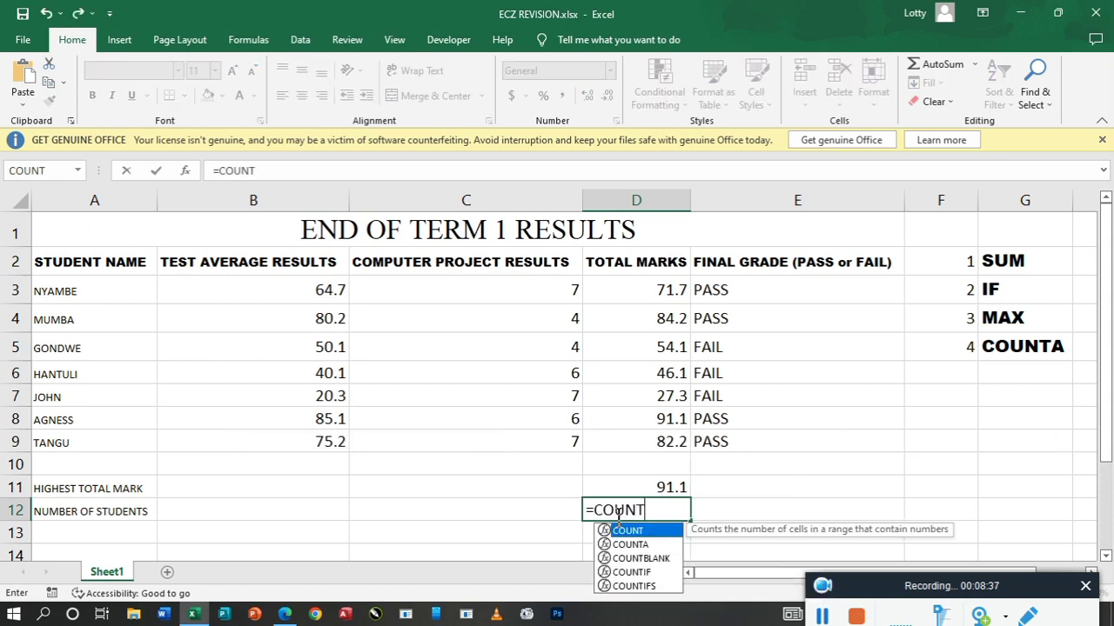
type("A")
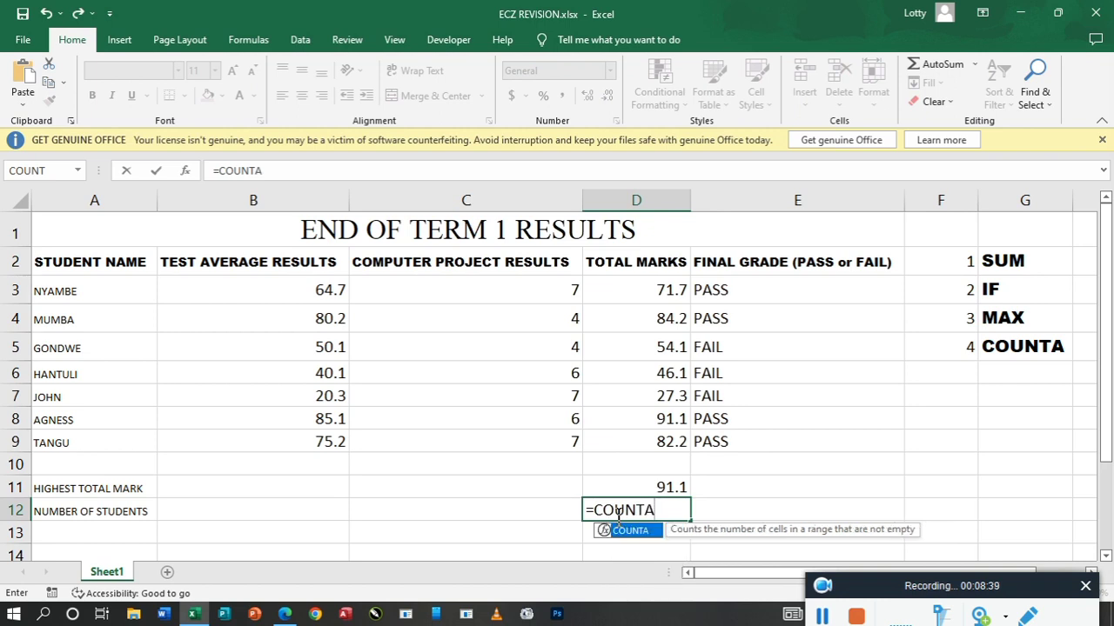
type("(")
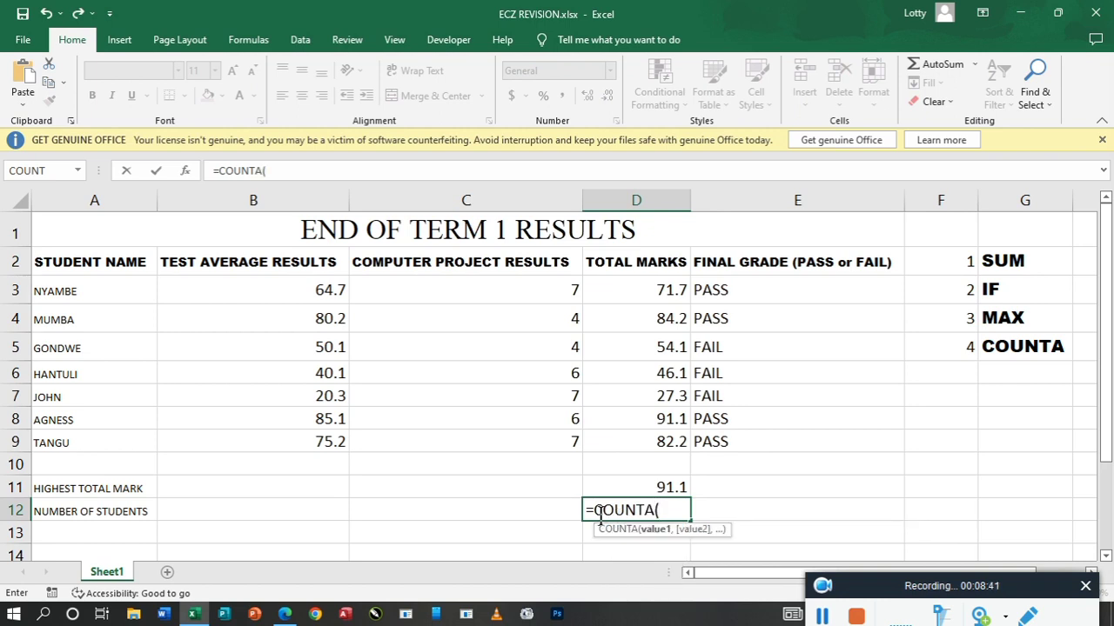
left_click(76, 292)
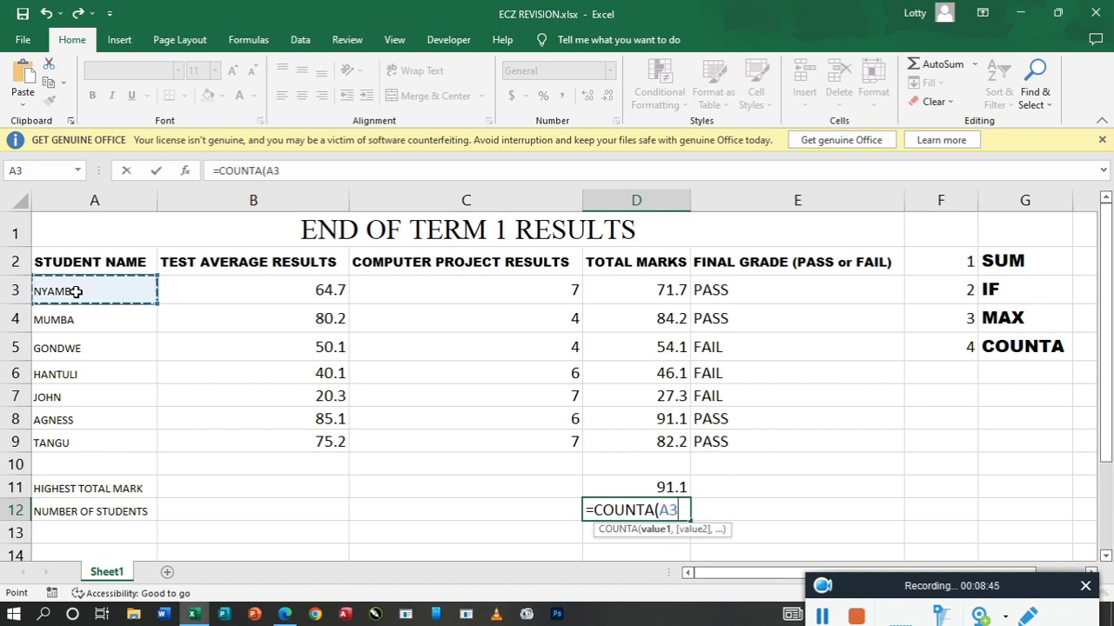
left_click_drag(77, 295, 61, 454)
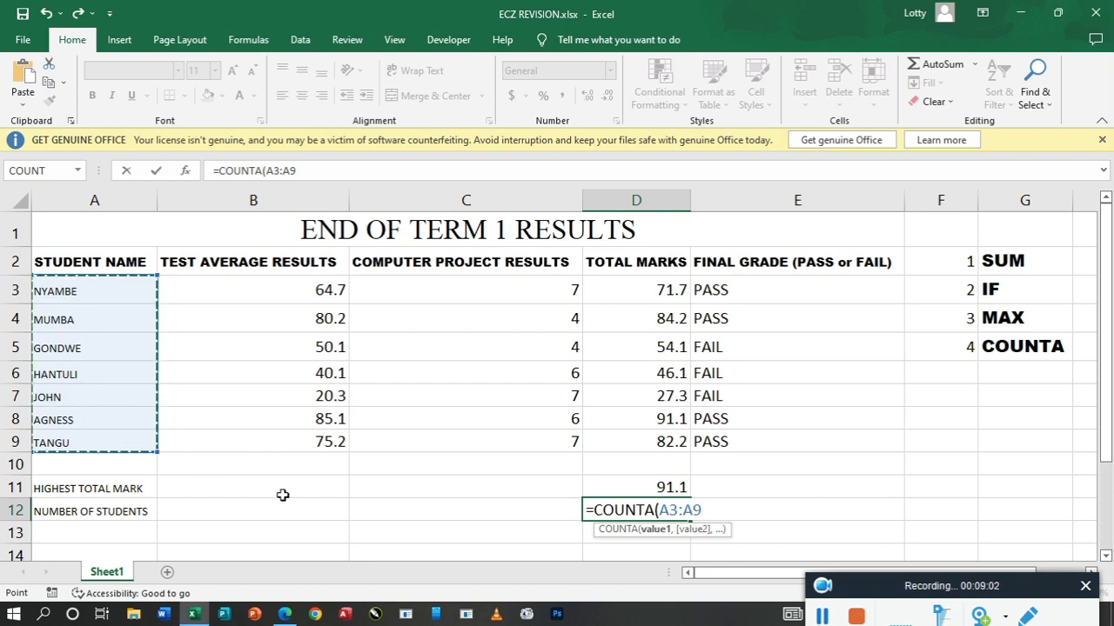
type(")")
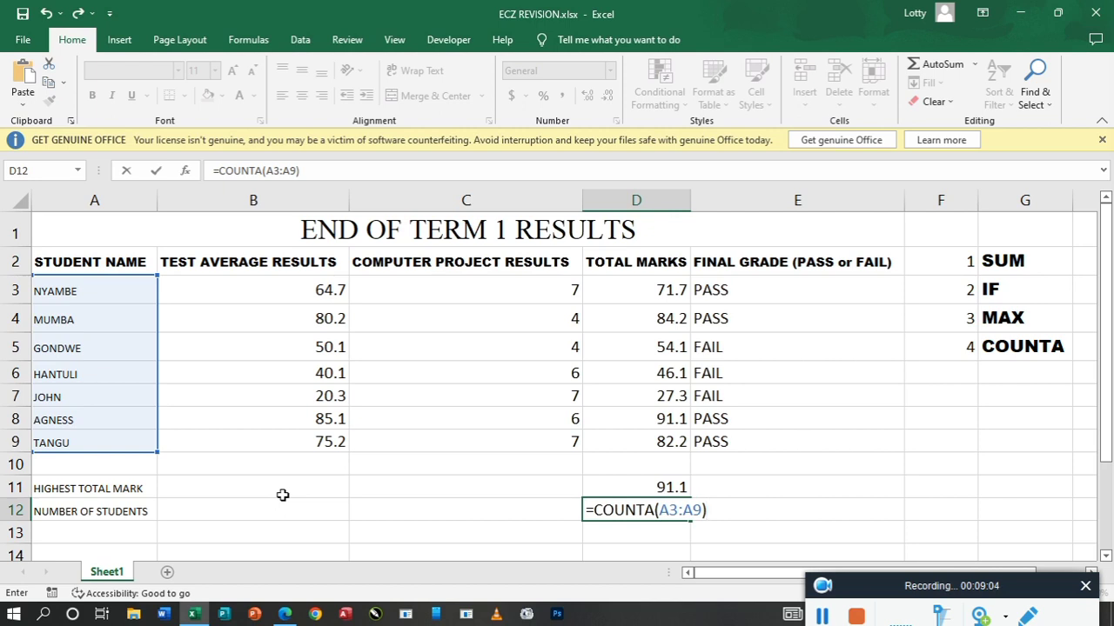
key("Return")
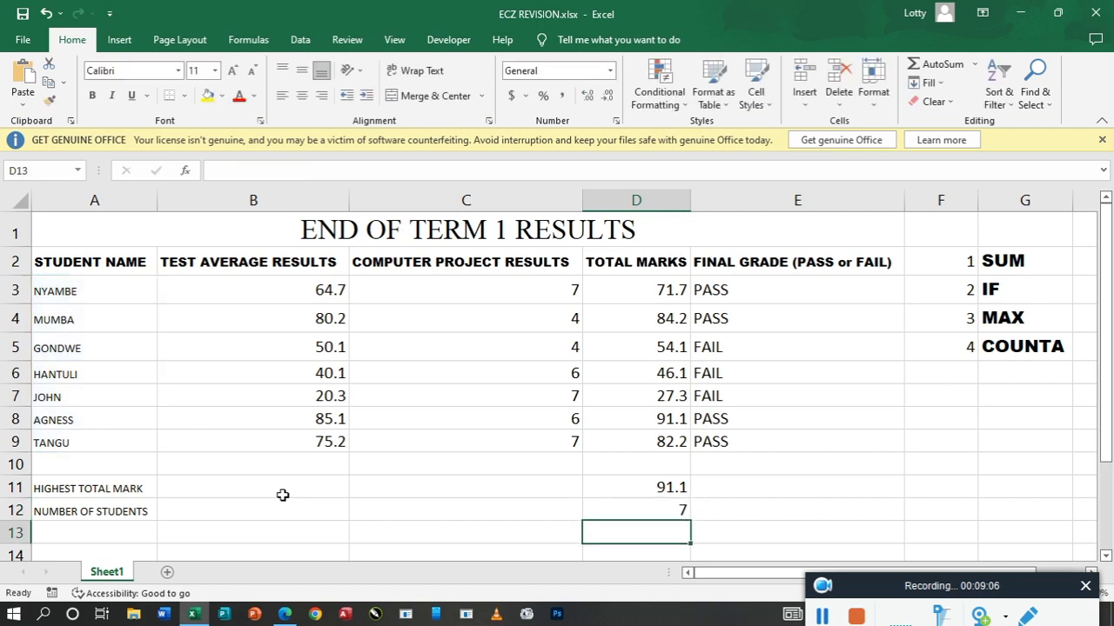